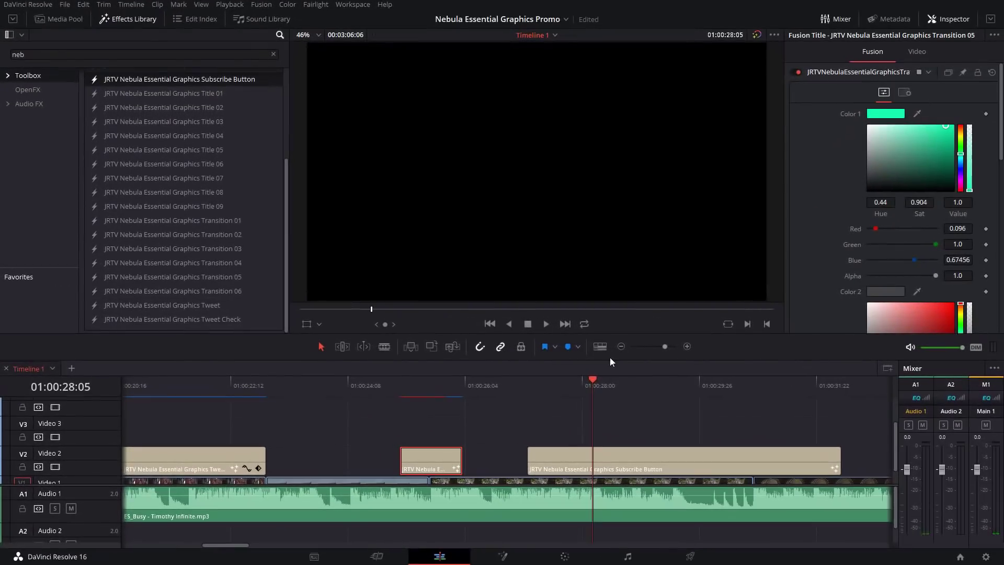
- Shorten the Subscribe Button title clip on Video 2 by trimming its end back
drag(529, 387, 716, 387)
drag(838, 461, 720, 461)
click(572, 386)
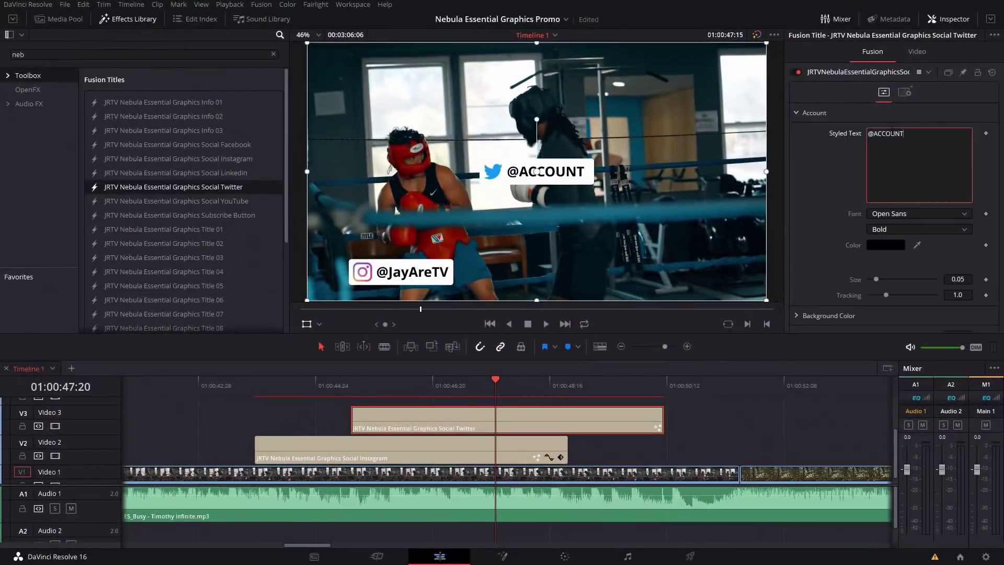
double_click(878, 133)
key(BackSpace)
text(JayAreTV)
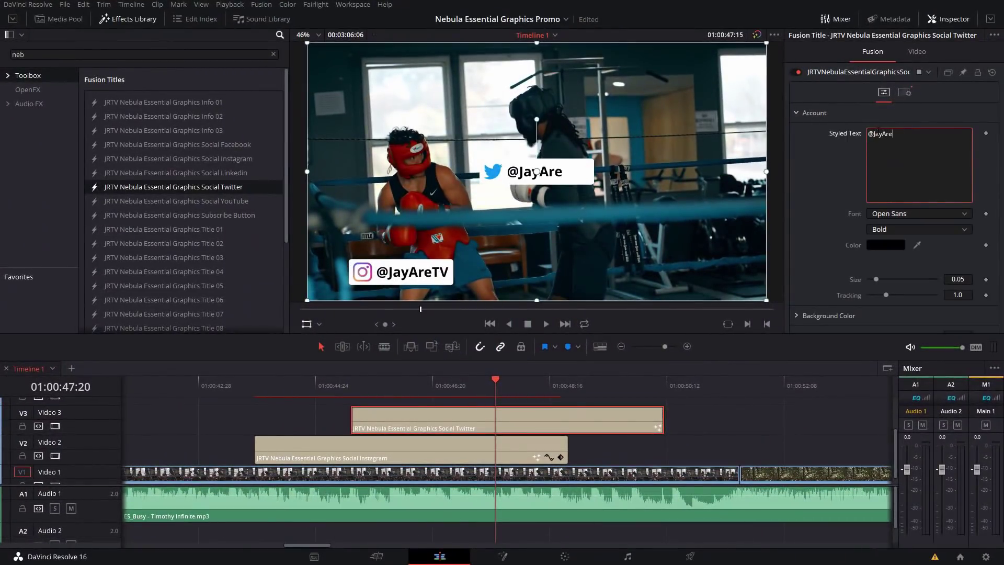
key(Left)
key(Left)
key(Left)
key(Left)
key(Left)
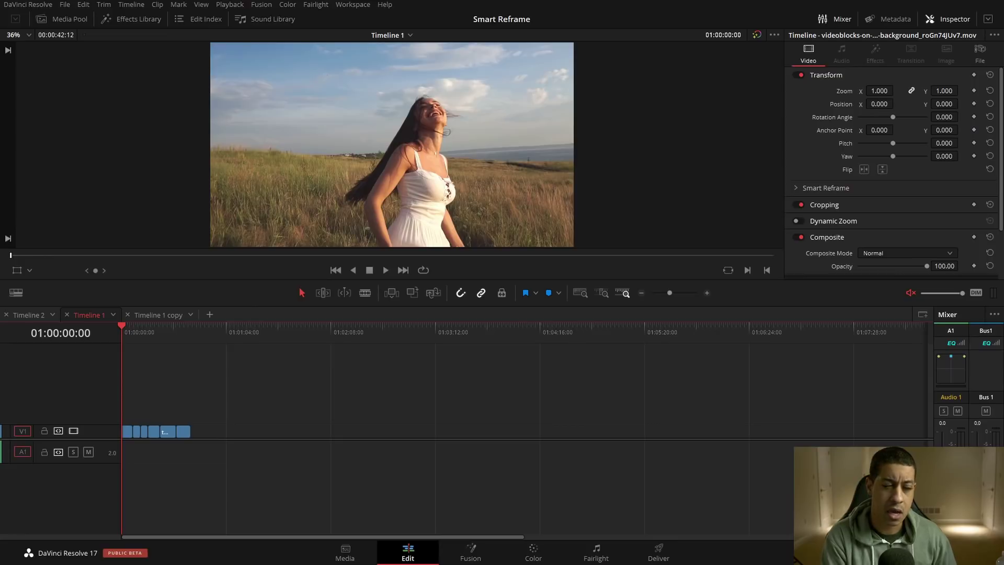
- Scrub through the clips of Timeline 1 and play part of the ice rink clip to review the footage
click(133, 332)
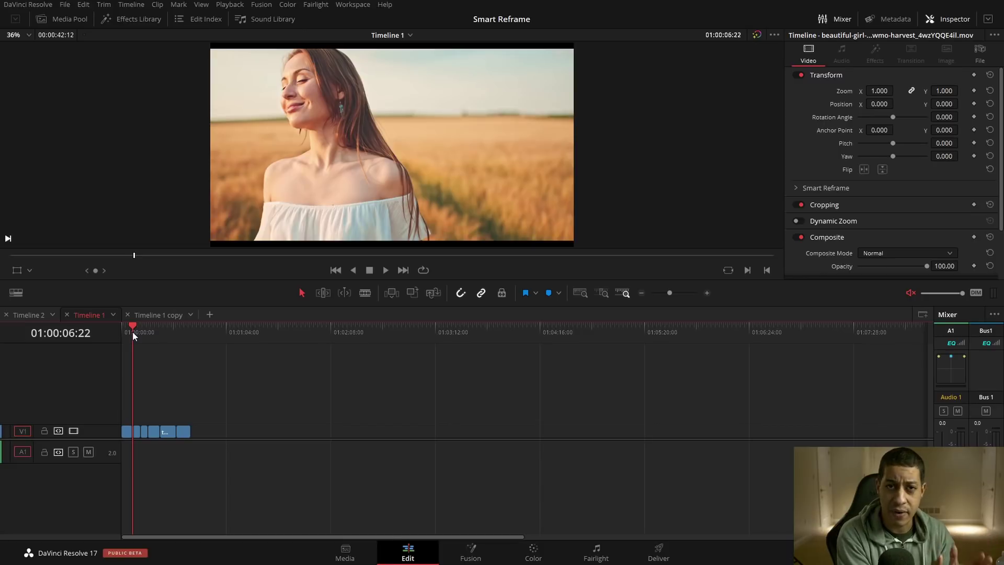
drag(133, 331, 176, 343)
key(space)
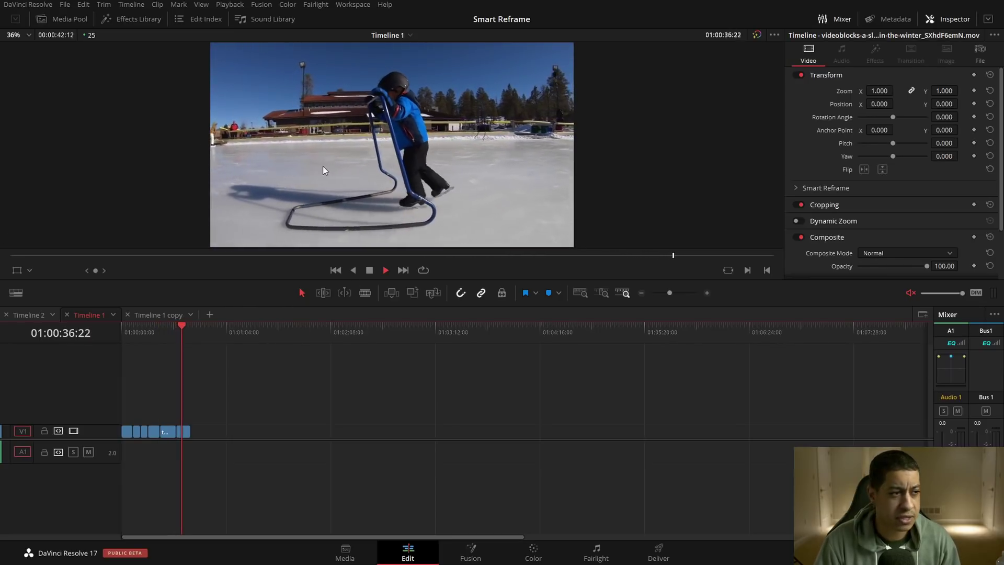
key(space)
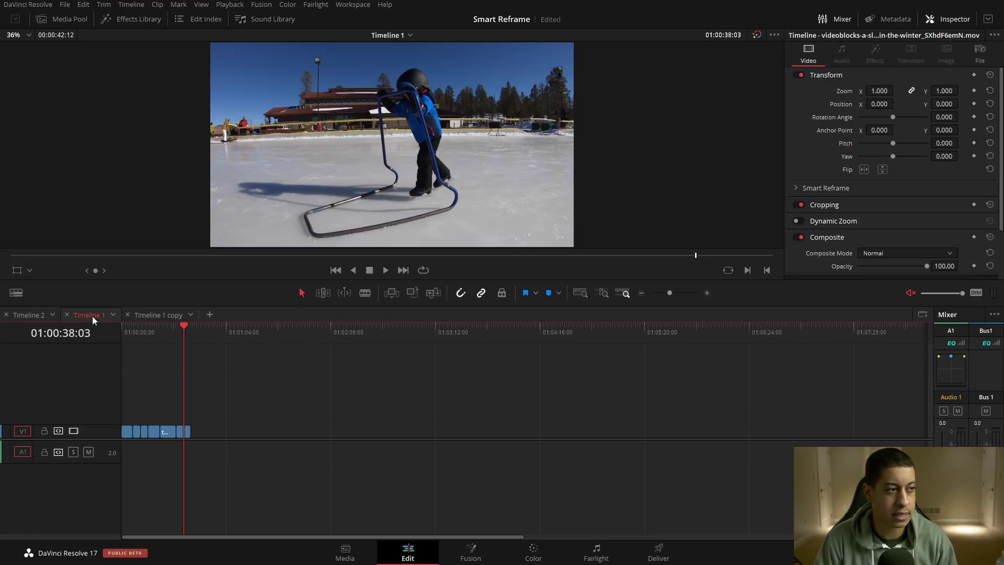
- Switch to Timeline 2, placing it after Timeline 1, and expand the Smart Reframe settings of its clip
click(33, 316)
drag(41, 314, 91, 312)
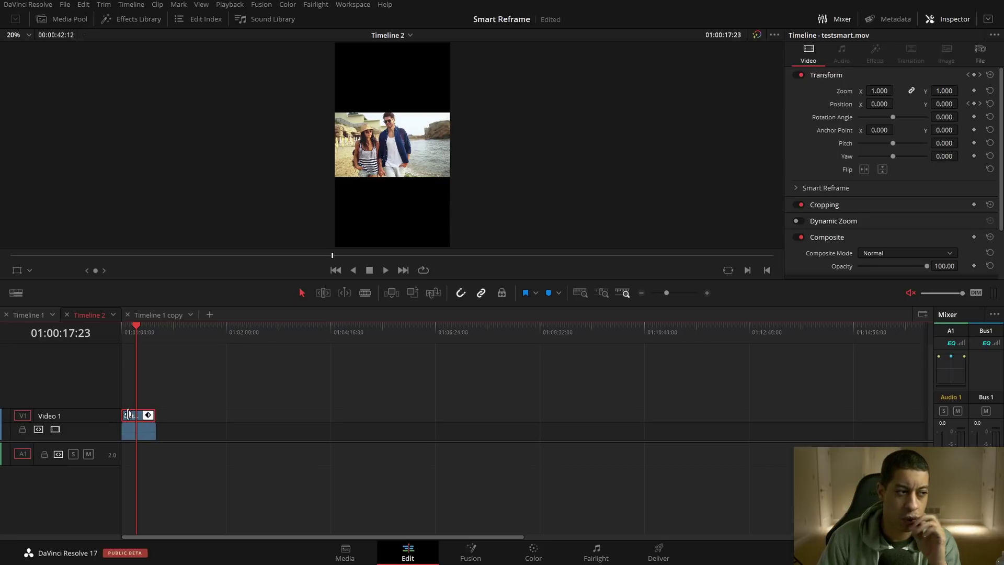
click(797, 189)
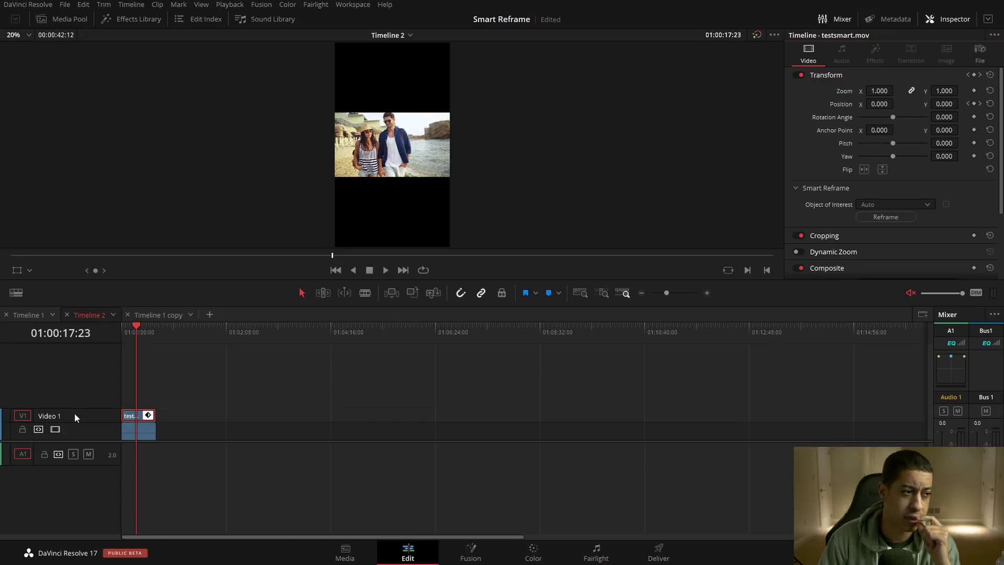
shift+scroll(153, 418, down, 3)
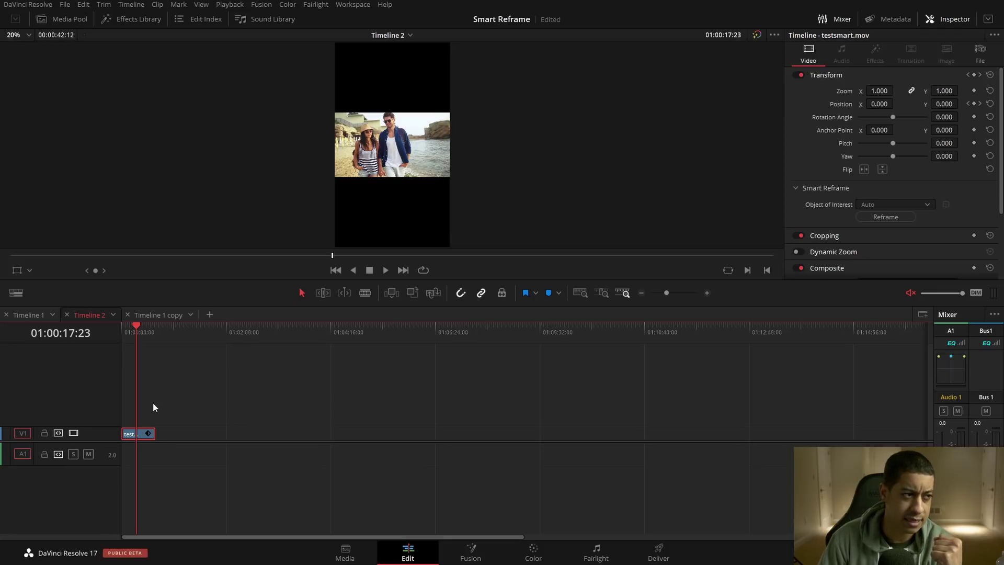
- Return to Timeline 1 and duplicate it in the media pool
click(24, 315)
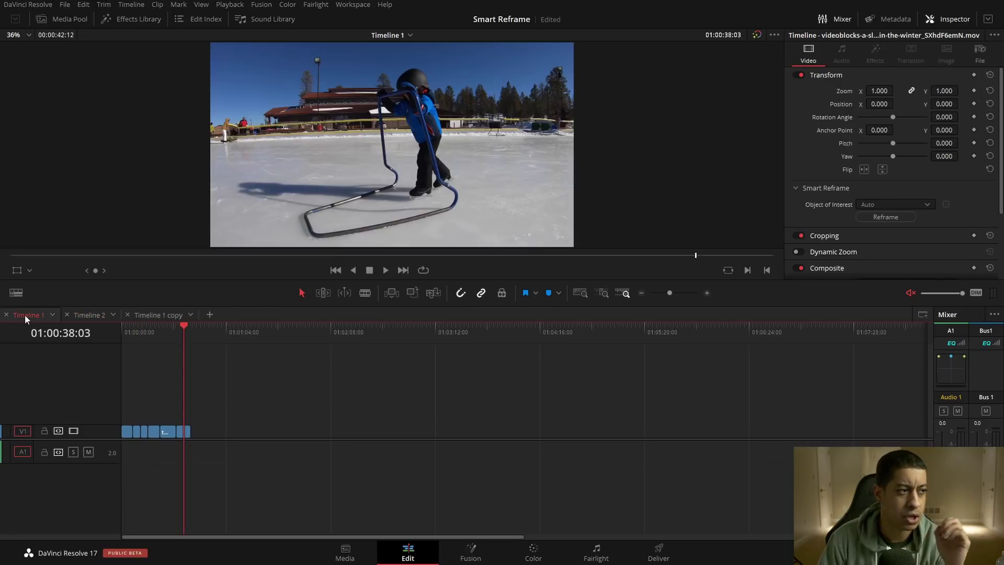
click(77, 19)
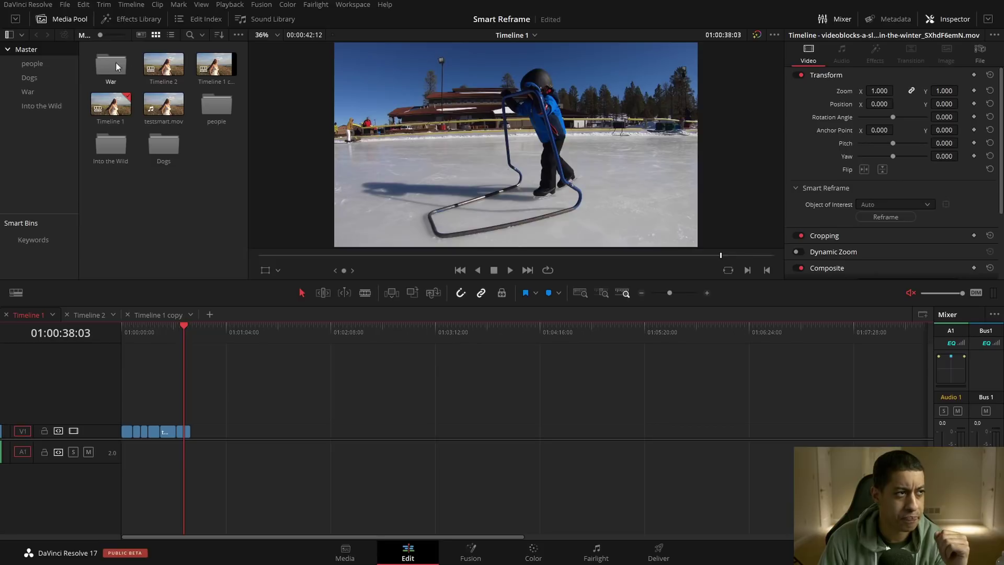
double_click(177, 107)
click(110, 107)
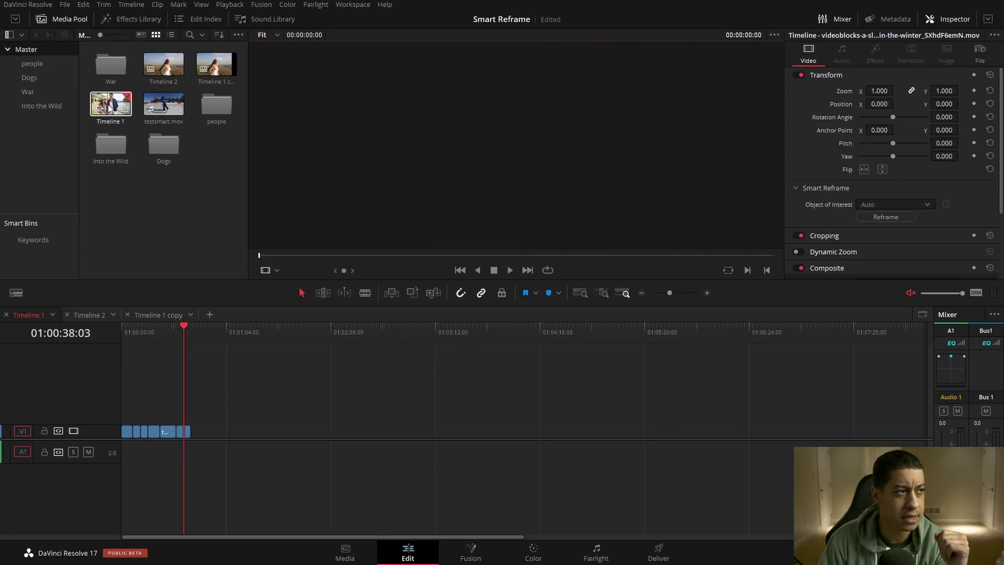
right_click(109, 111)
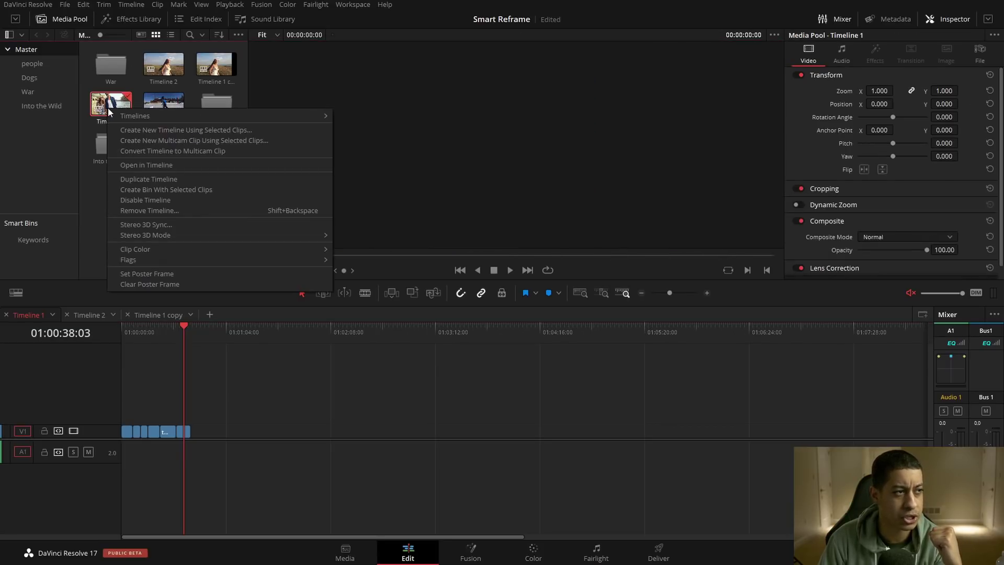
click(145, 181)
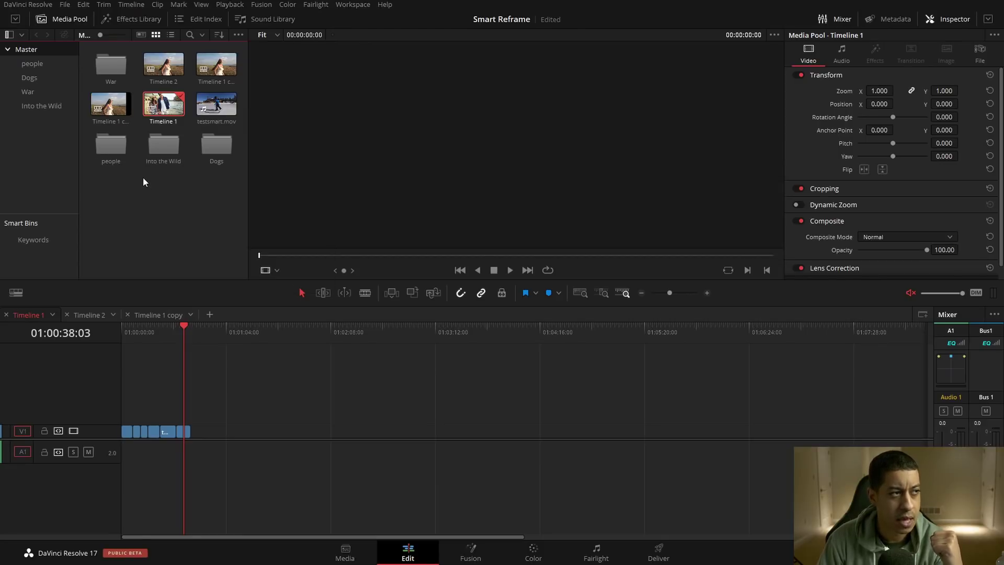
- Show the media pool as a list and set the resolution of Timeline 1 copy 1 to 1080 x 1920
click(171, 35)
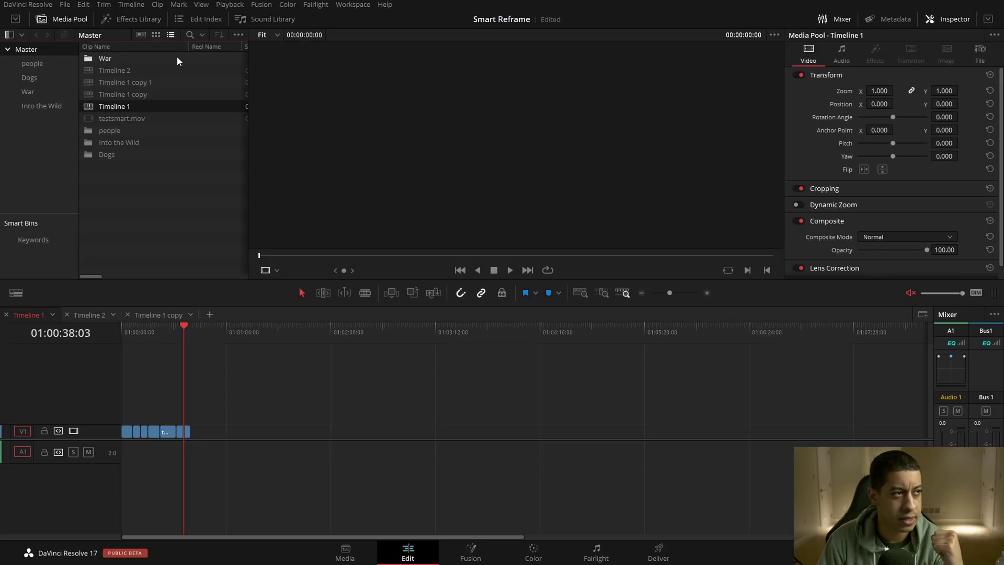
click(145, 83)
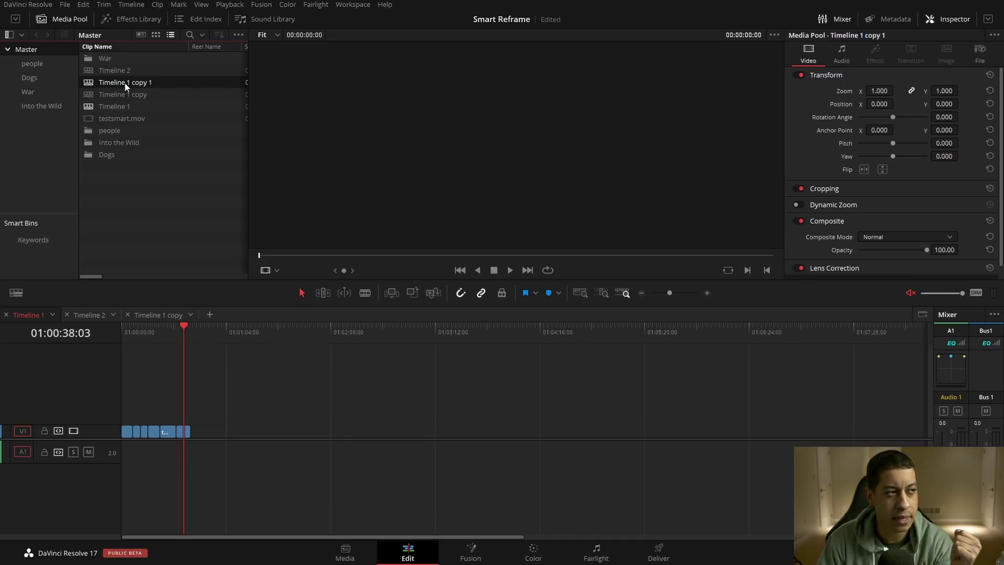
right_click(124, 82)
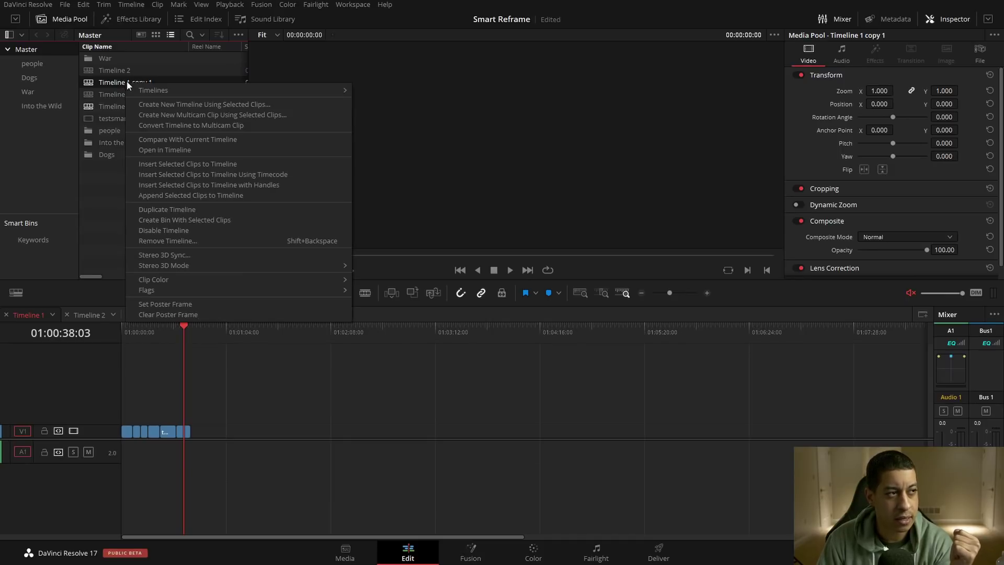
mouse_move(187, 90)
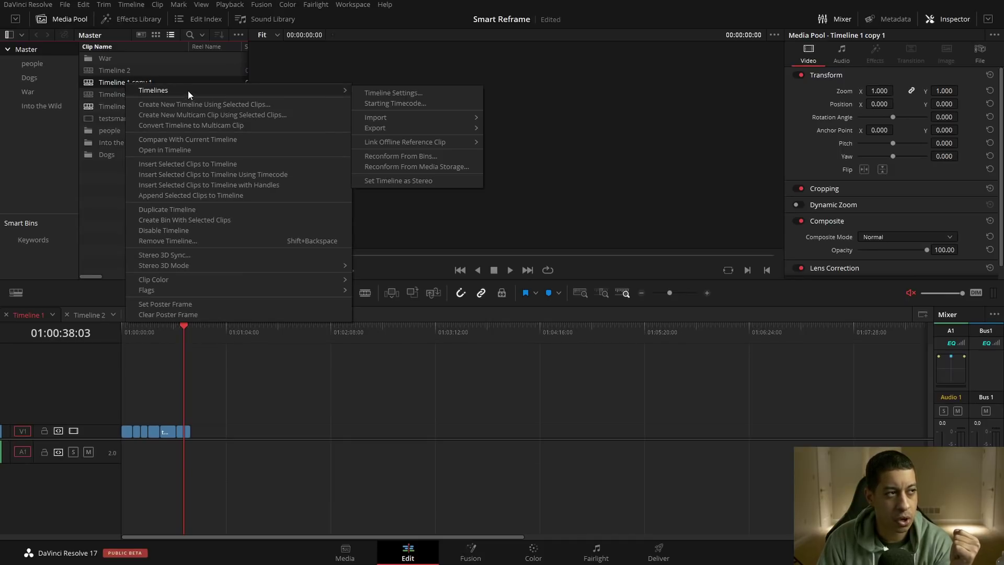
click(399, 93)
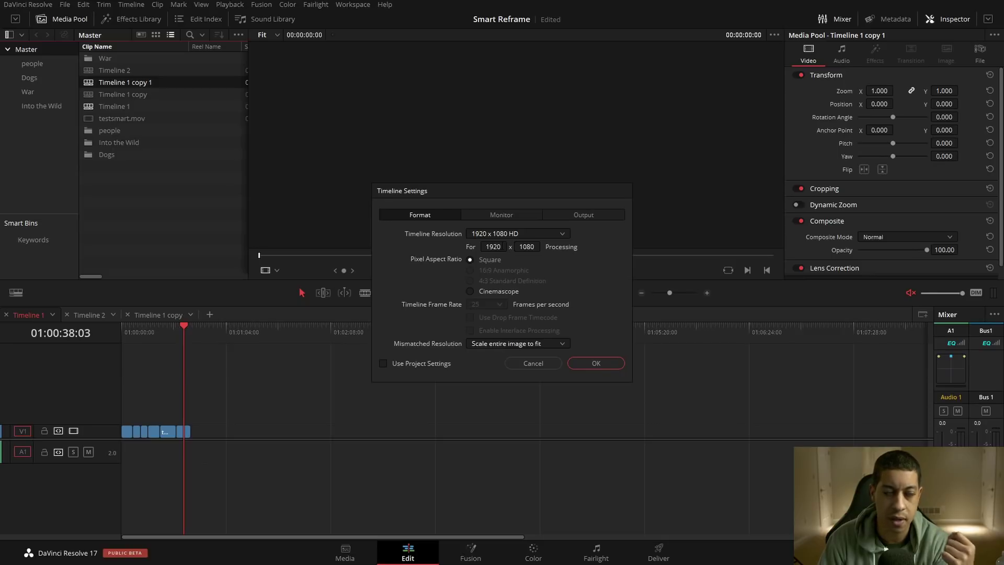
click(493, 246)
text(1080)
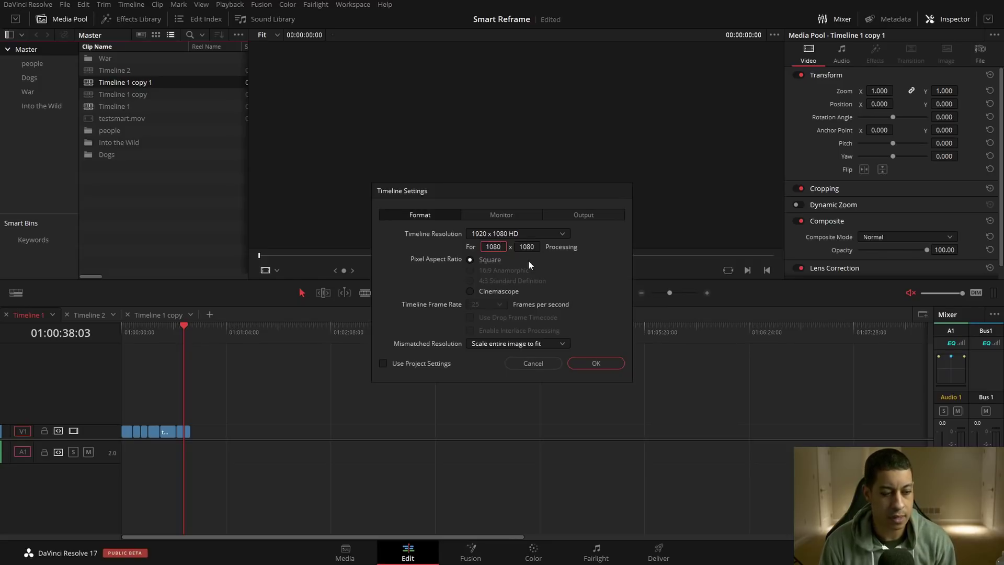
key(Tab)
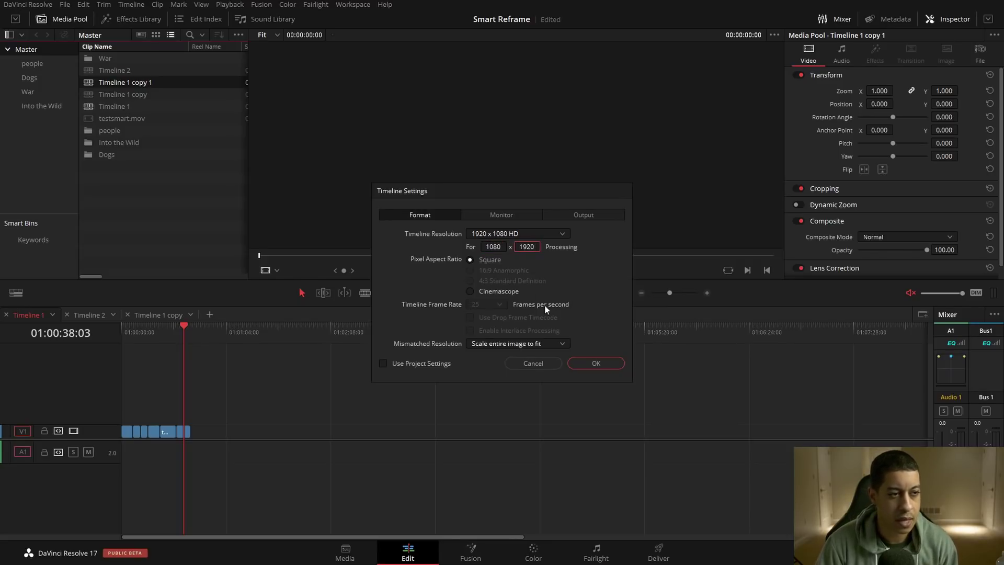
text(1920)
click(556, 341)
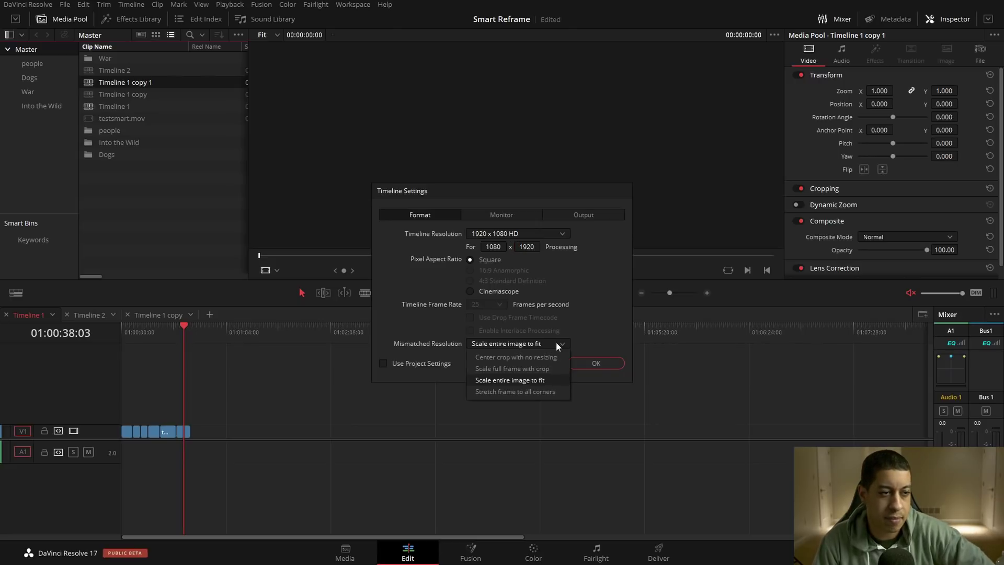
click(528, 368)
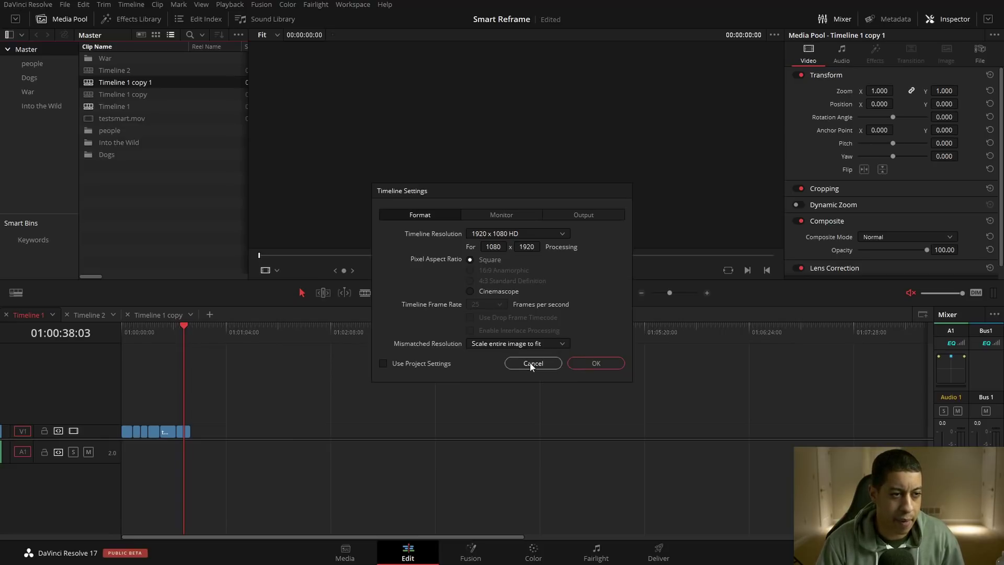
click(590, 364)
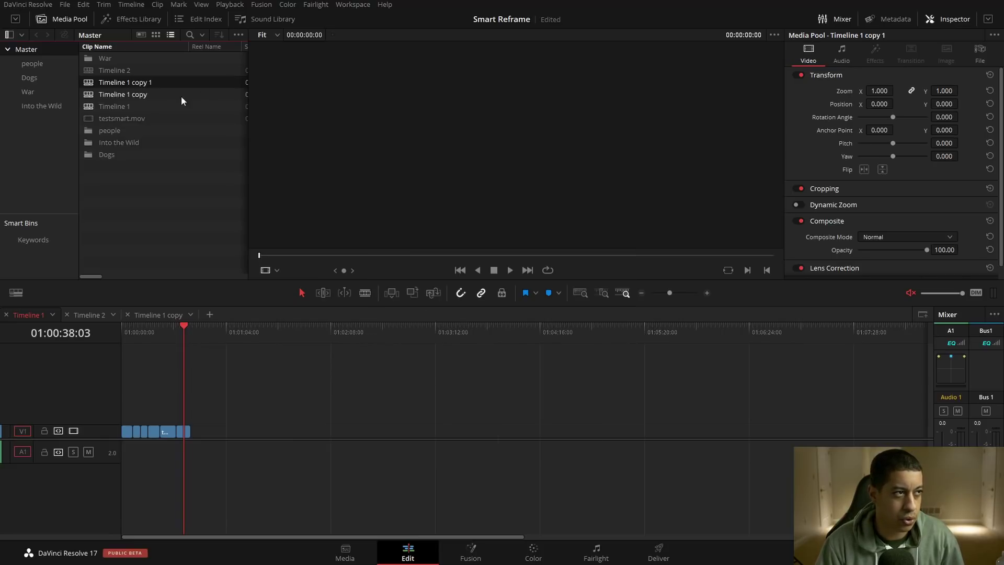
- Open Timeline 1 copy 1 and set its mismatched resolution option to Scale full frame with crop
double_click(88, 87)
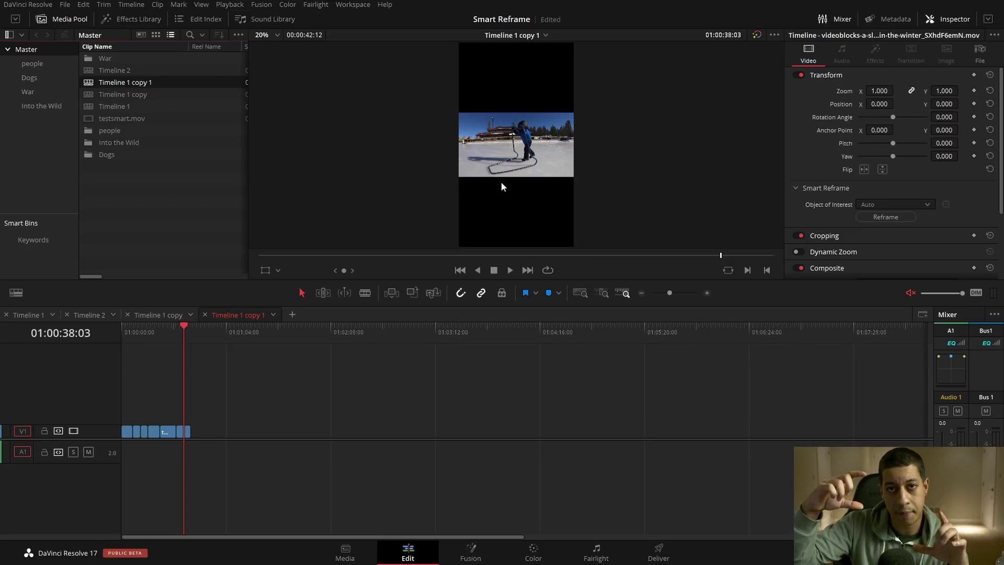
right_click(134, 86)
mouse_move(193, 93)
click(372, 95)
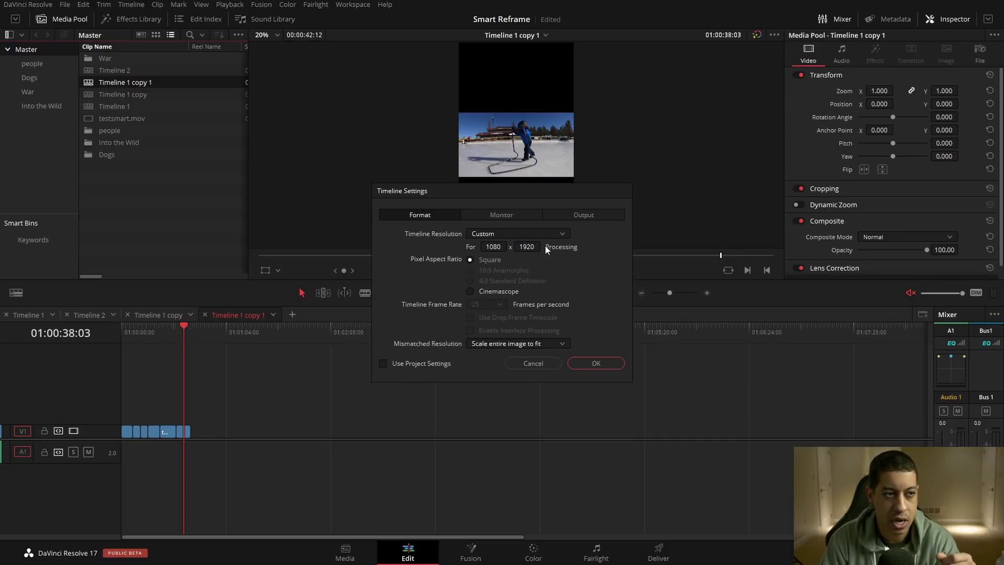
click(471, 344)
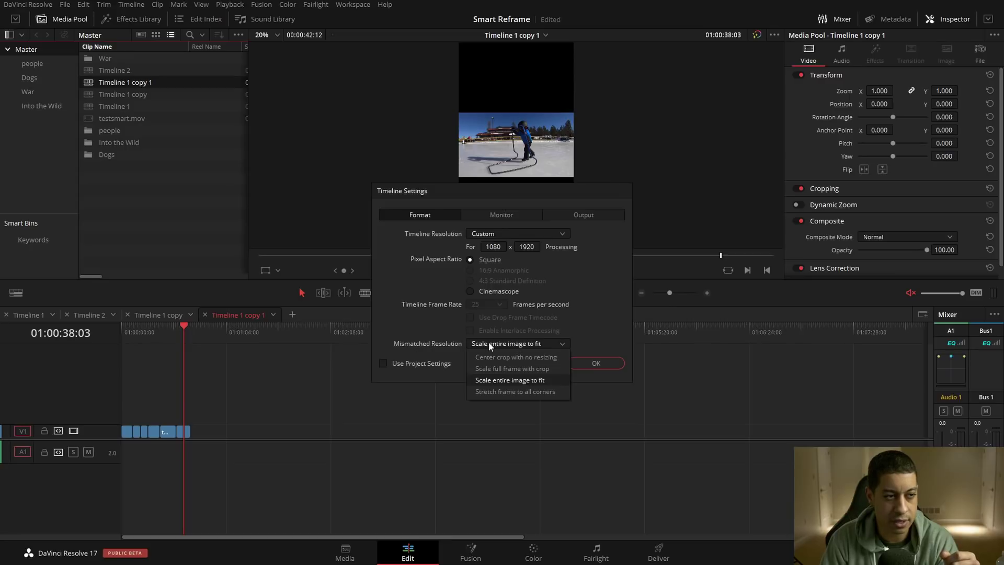
click(496, 369)
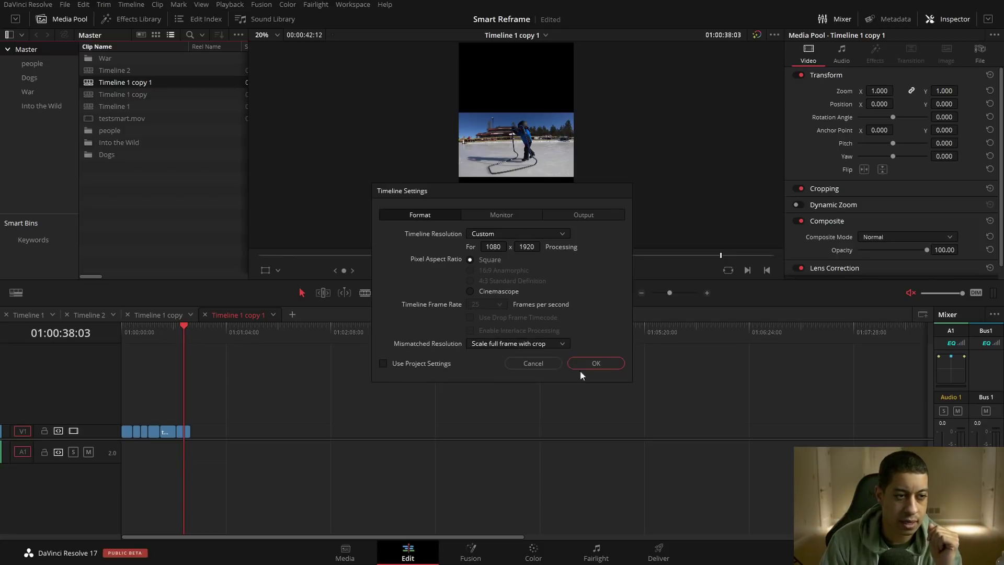
click(596, 366)
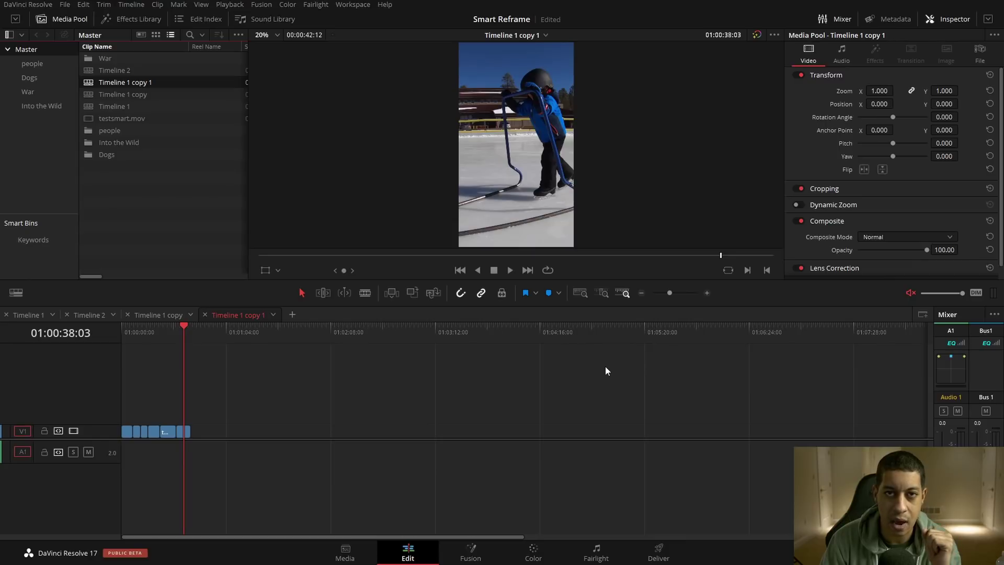
- Apply Smart Reframe to all clips in the vertical timeline and check the computer's CPU and GPU load during analysis
key(Home)
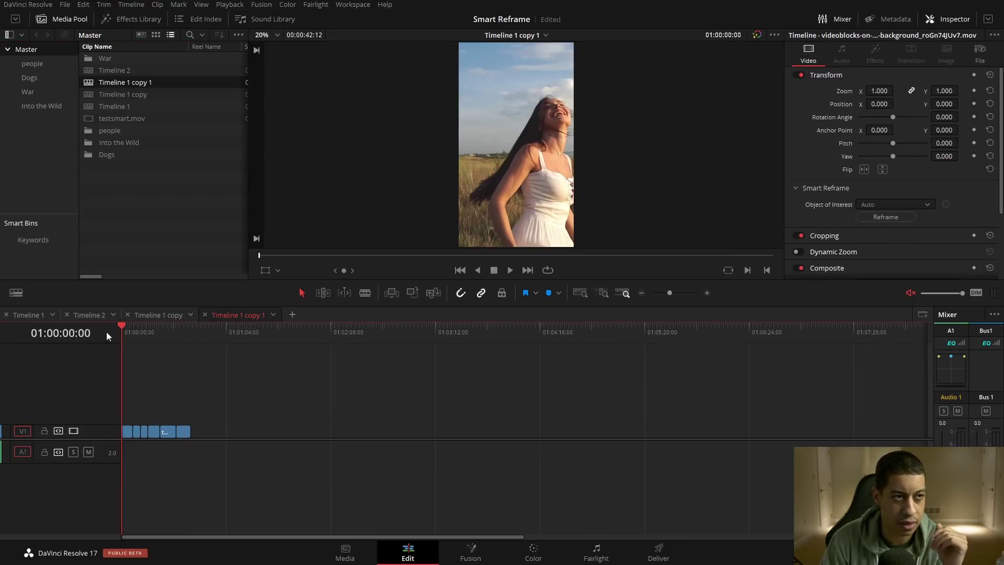
drag(152, 334, 175, 333)
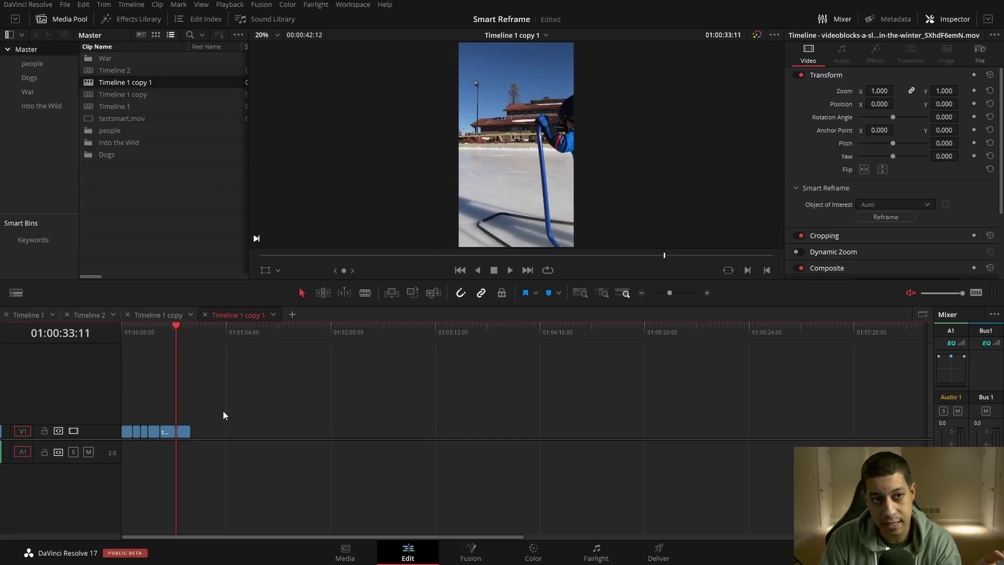
drag(234, 409, 134, 436)
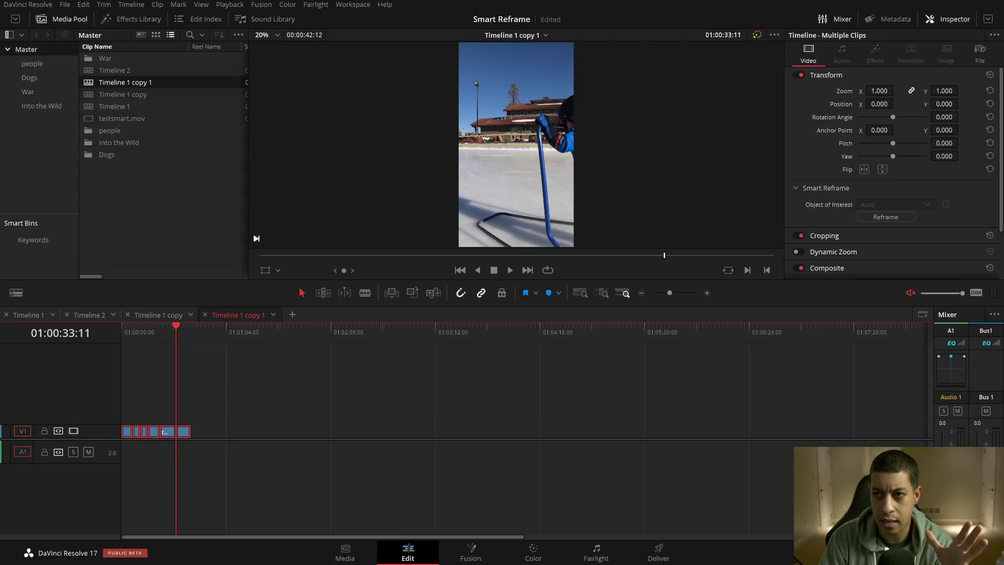
click(870, 220)
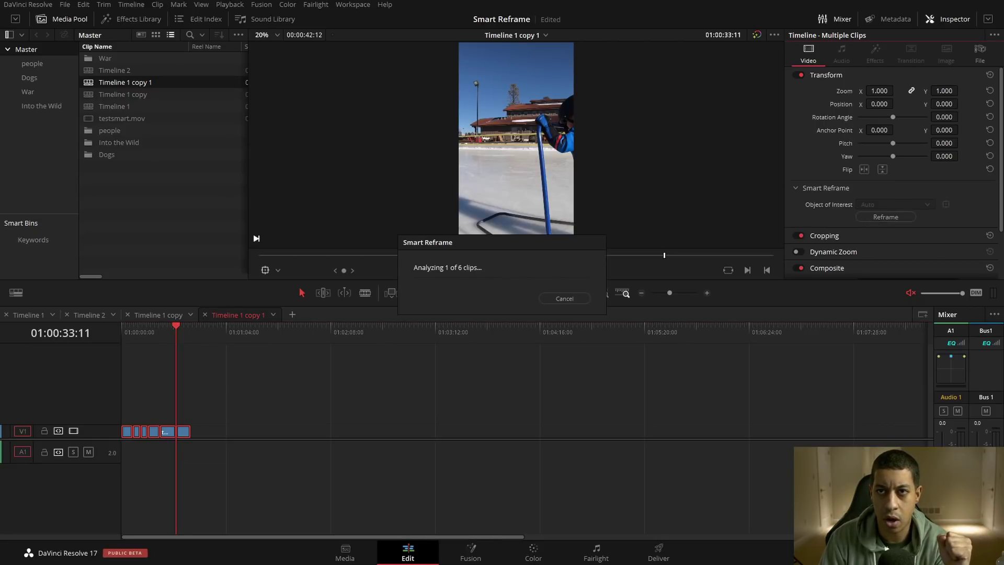
key(ctrl+shift+Escape)
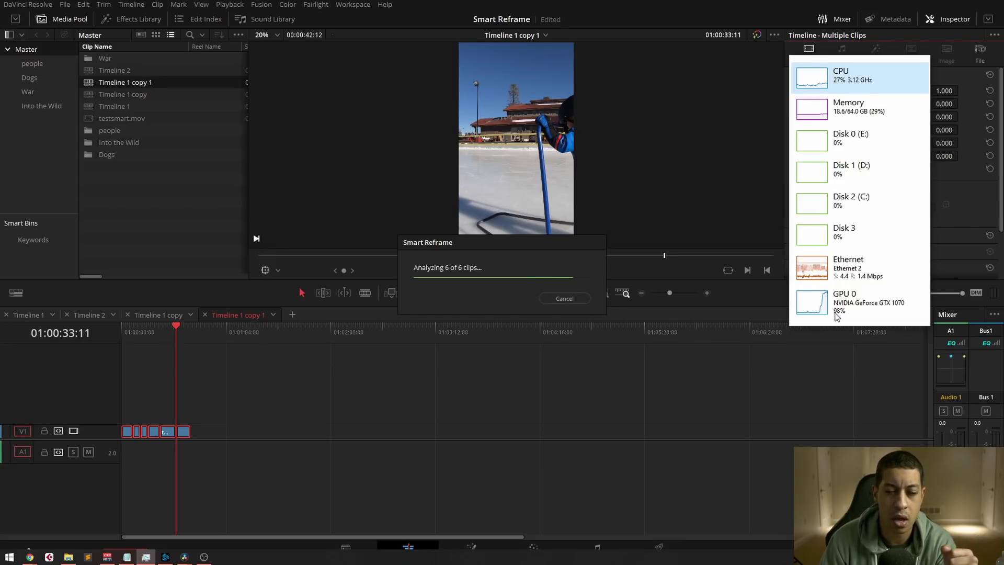
click(513, 408)
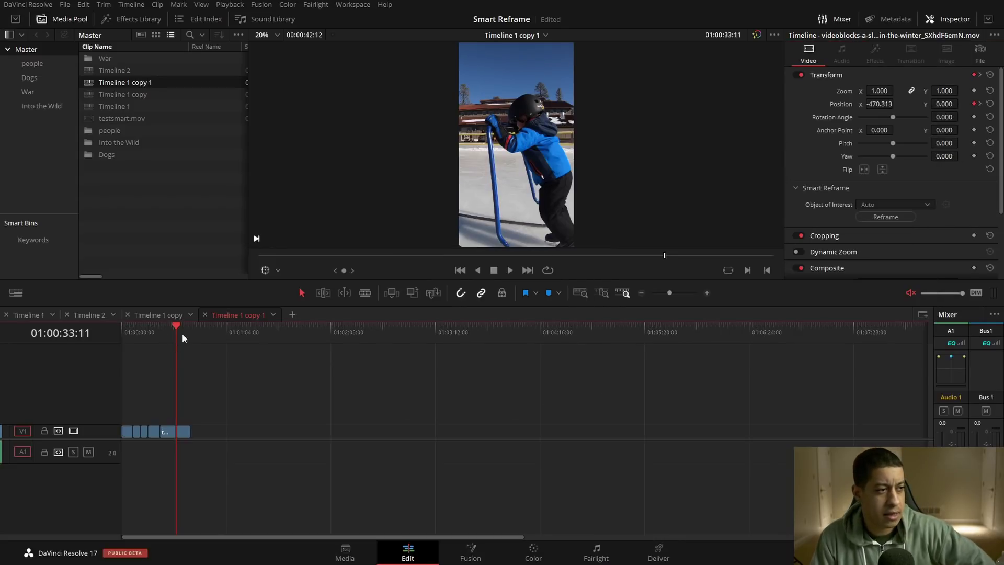
- Play back the vertical timeline from its start through the third clip to review how Smart Reframe framed the women
drag(182, 334, 121, 330)
click(510, 271)
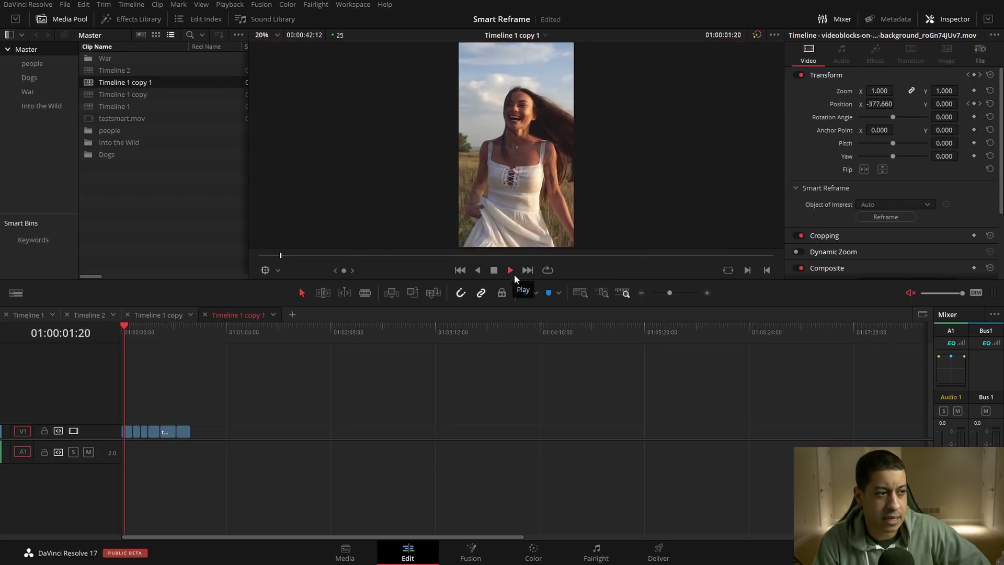
click(494, 269)
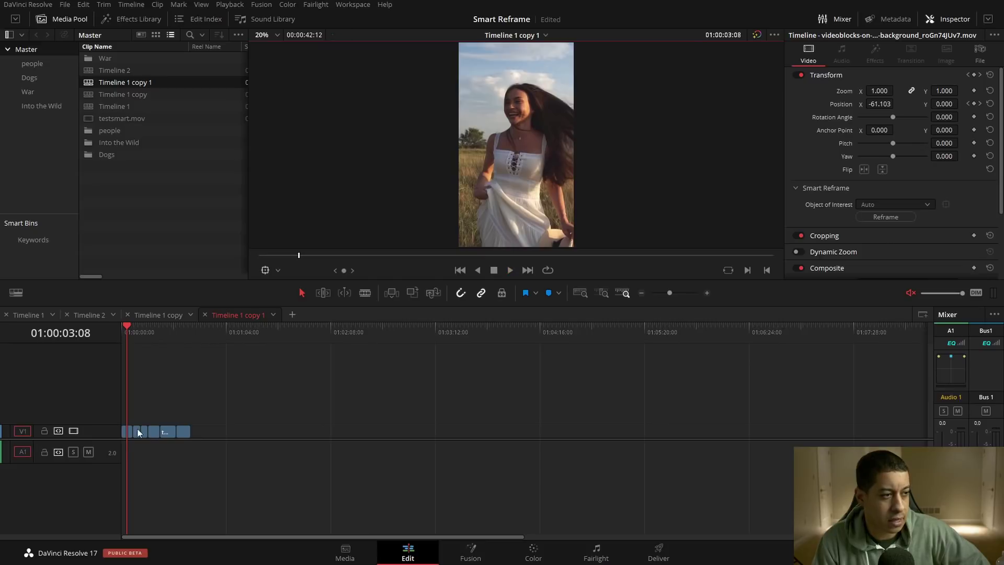
click(124, 432)
drag(128, 328, 95, 331)
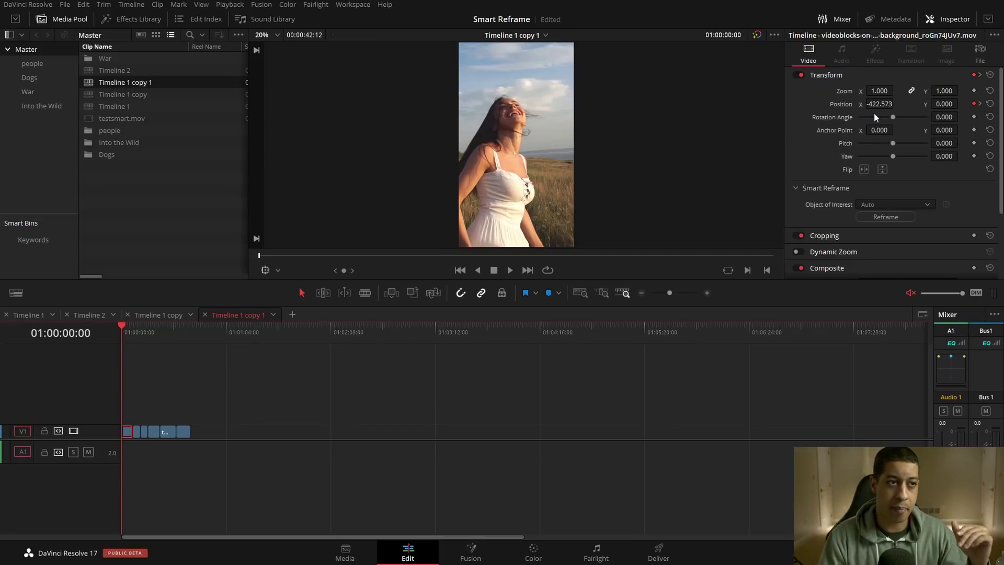
click(509, 270)
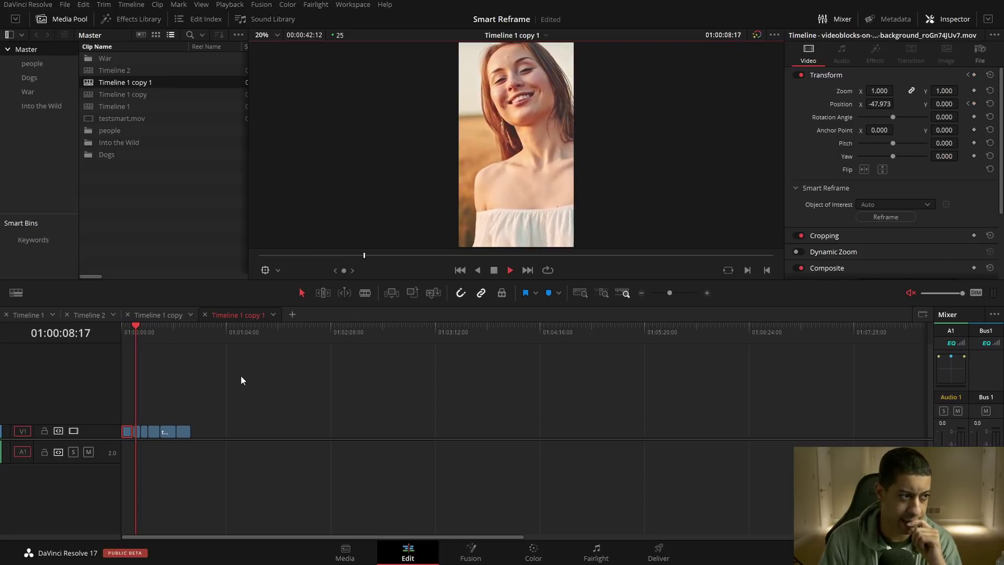
click(707, 292)
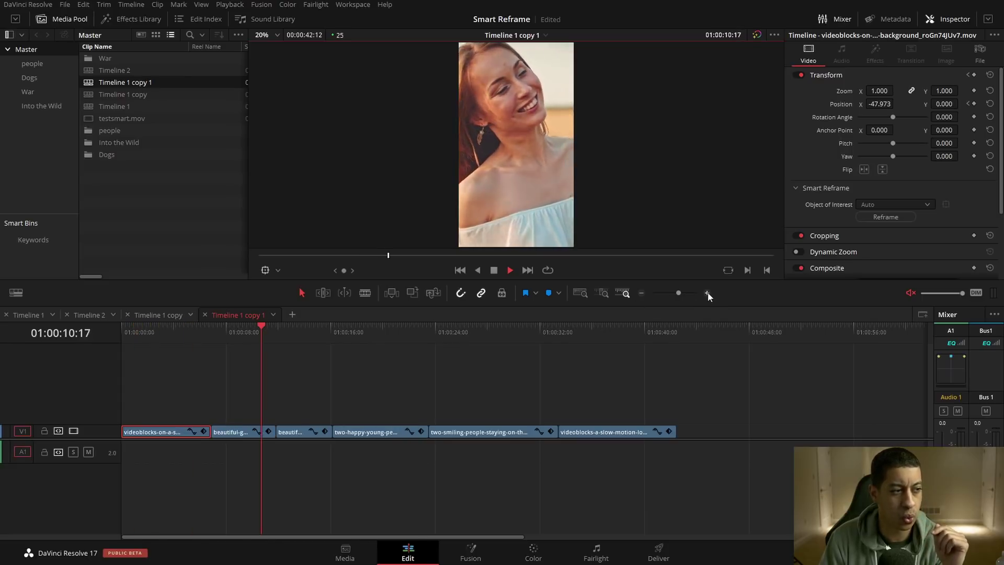
click(706, 292)
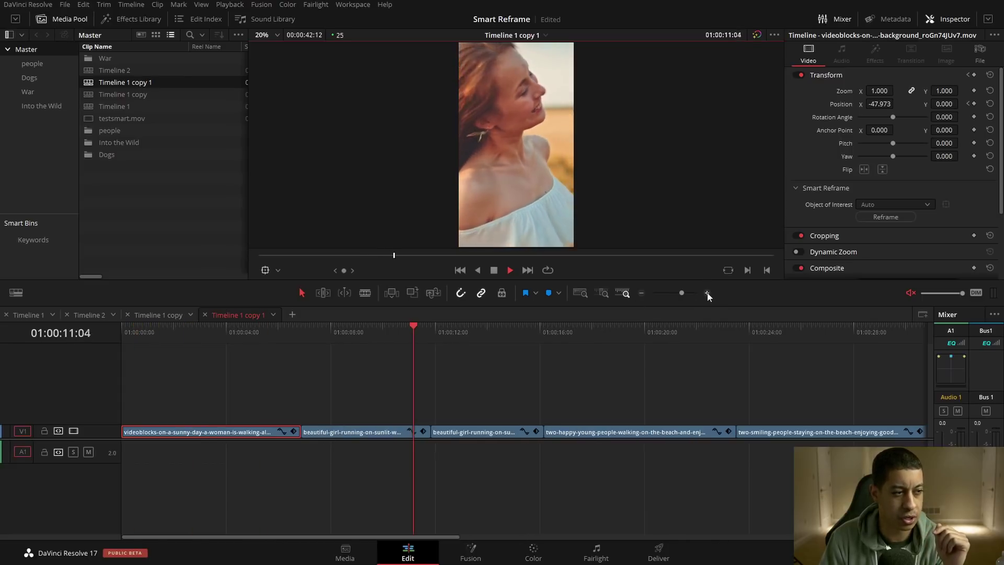
click(497, 269)
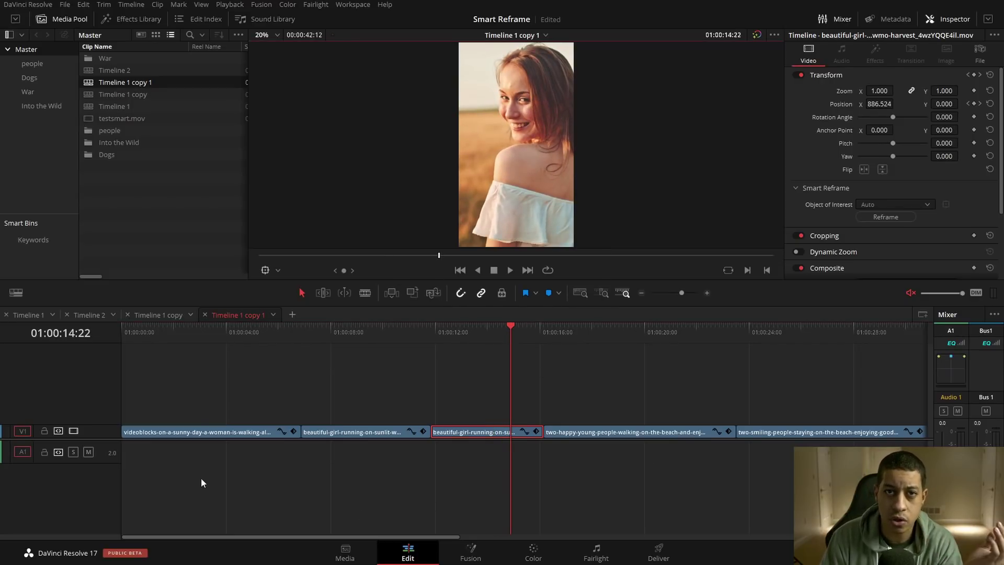
- Examine the third clip's transform keyframes and display its Position X curve in the curve editor
click(535, 432)
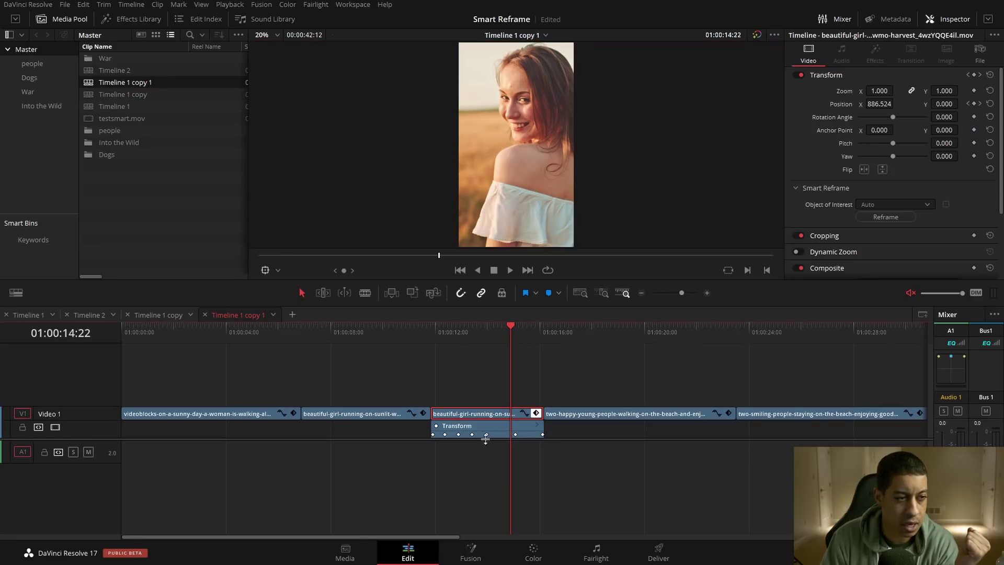
click(534, 414)
click(524, 414)
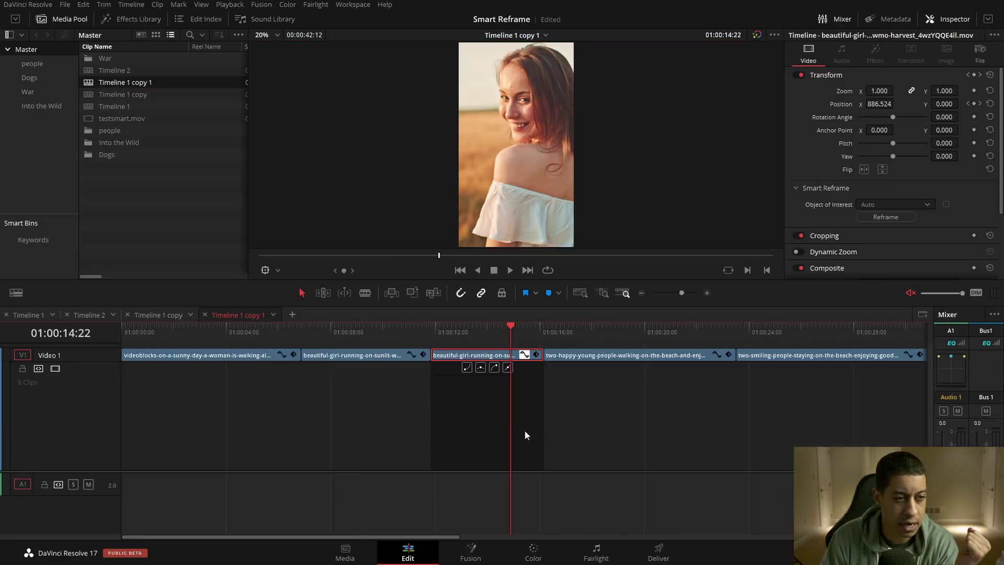
click(707, 292)
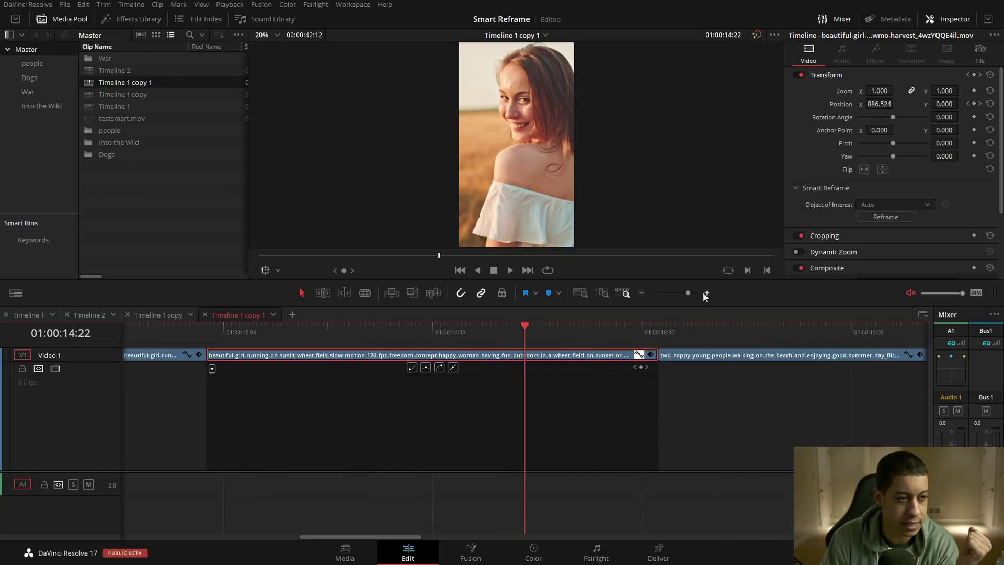
click(219, 378)
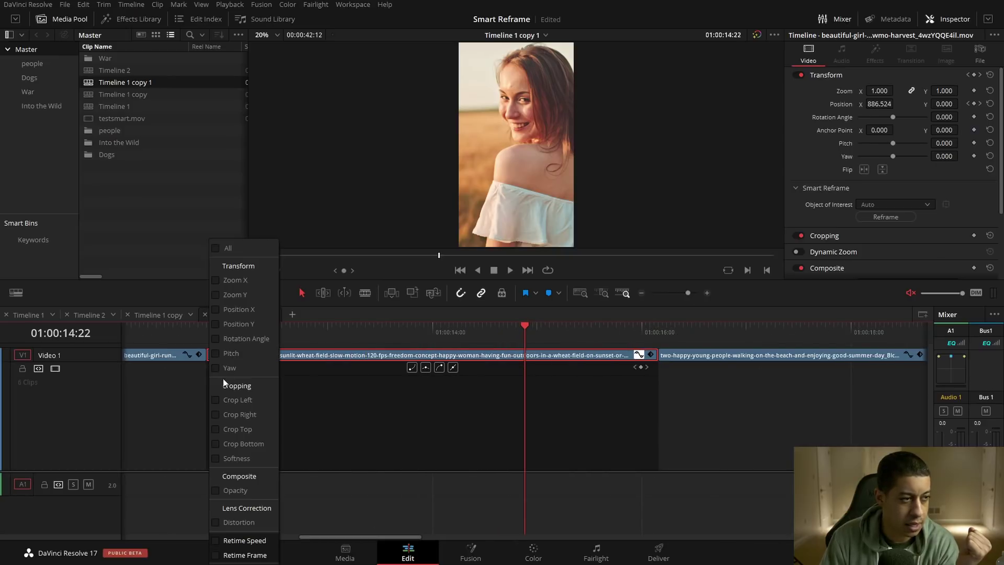
click(216, 295)
click(216, 280)
click(217, 294)
click(218, 306)
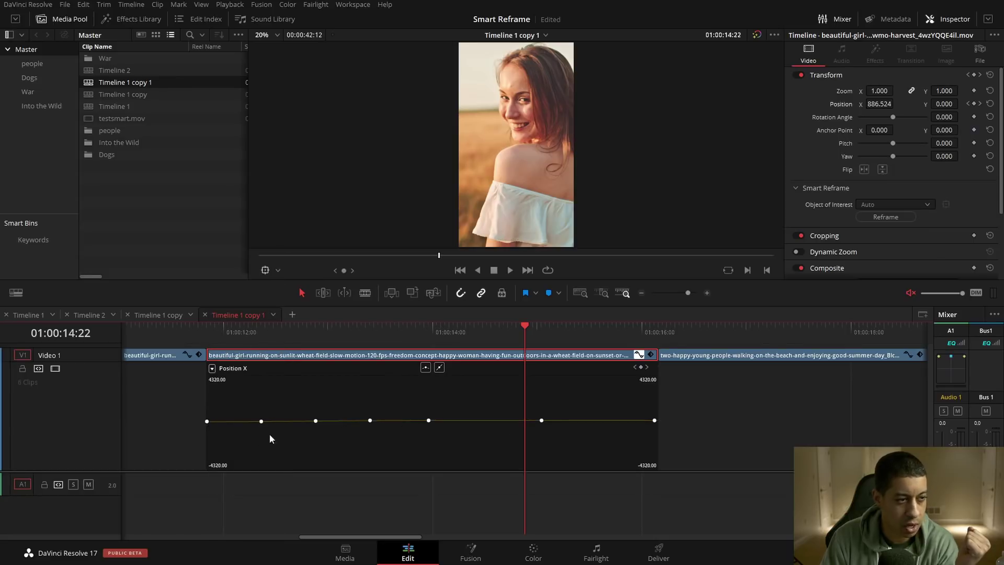
mouse_move(536, 424)
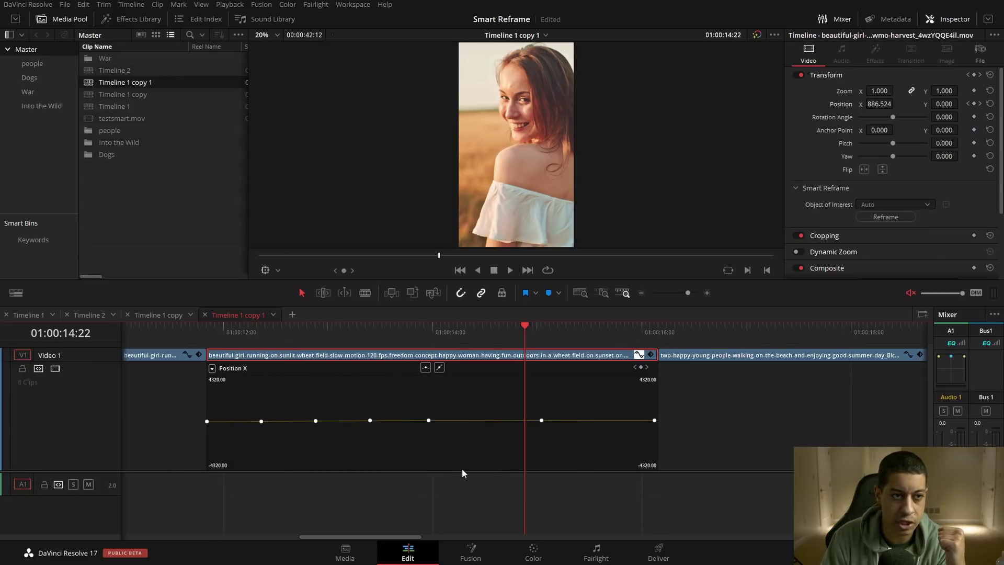
- Close the third clip's curve editor and play on into the walking couple clip to review its framing
click(508, 271)
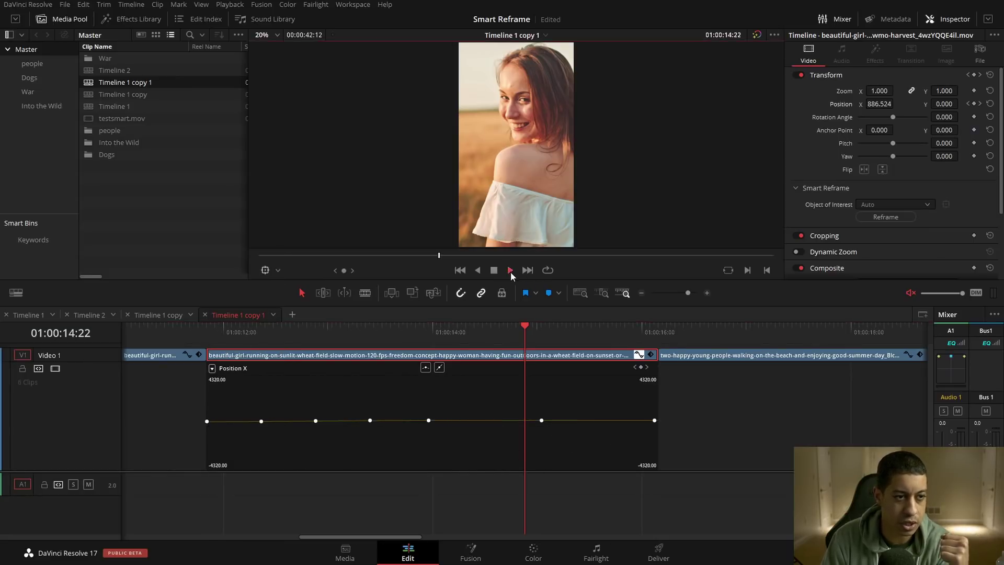
click(639, 355)
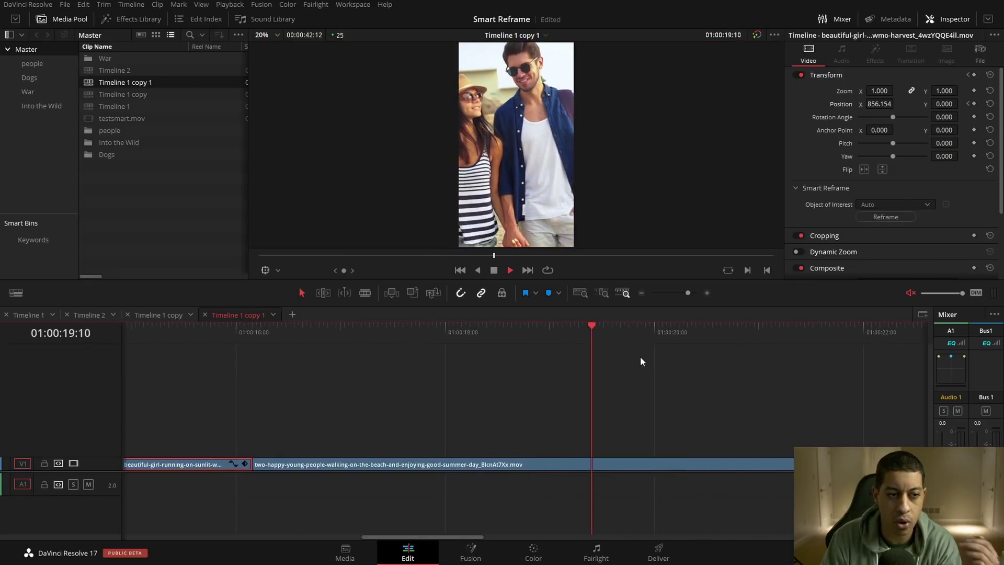
click(493, 270)
- Reset the walking couple clip's position and set its Position X to 635 so the woman is in frame
click(533, 469)
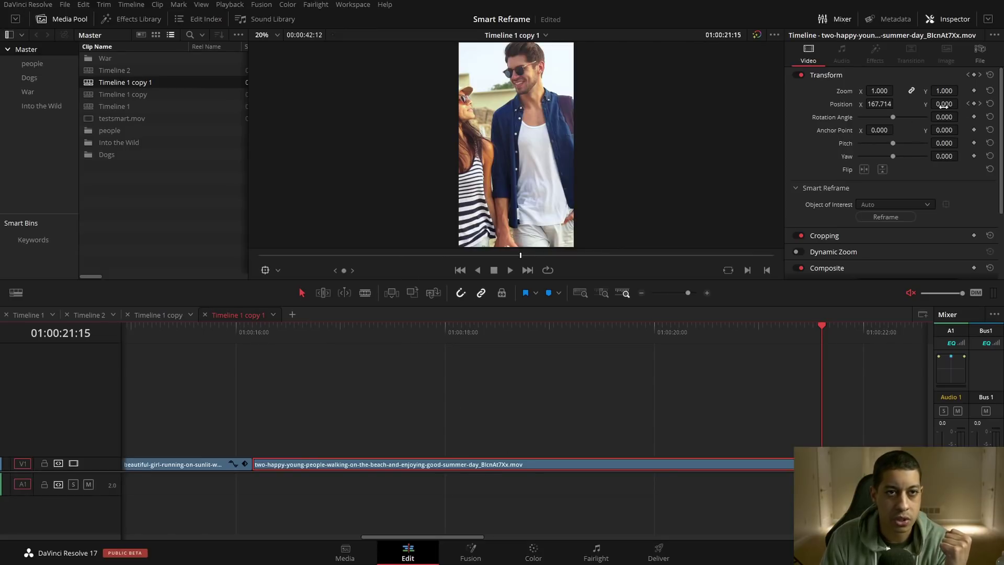
click(990, 103)
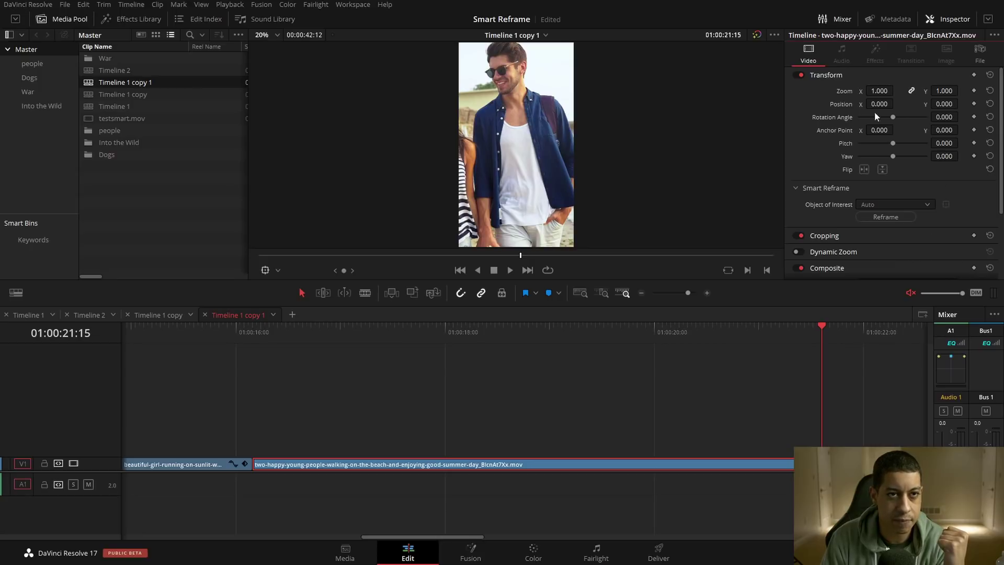
drag(873, 103, 926, 104)
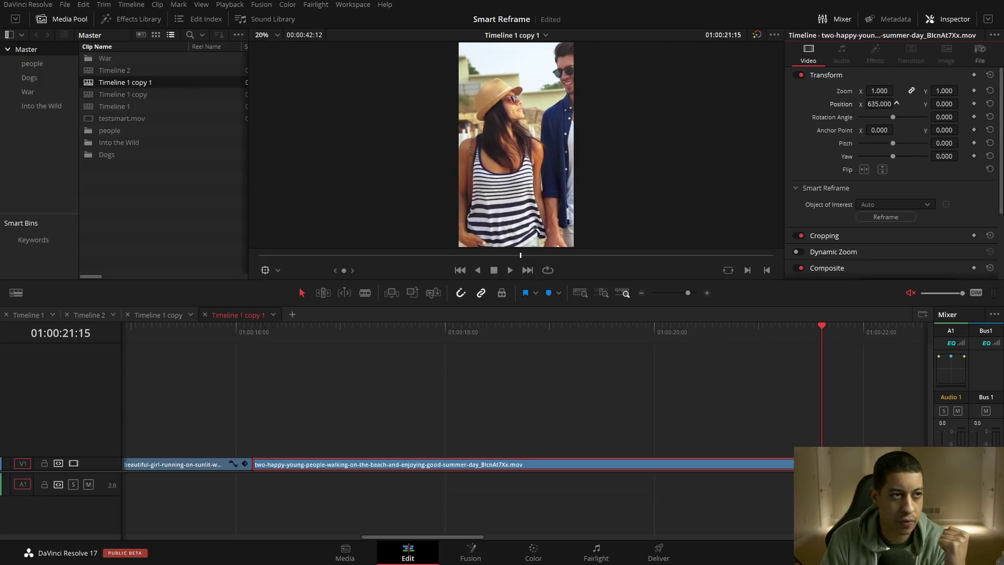
- Set the walking couple clip's Smart Reframe object of interest to Reference Point
click(277, 270)
click(304, 368)
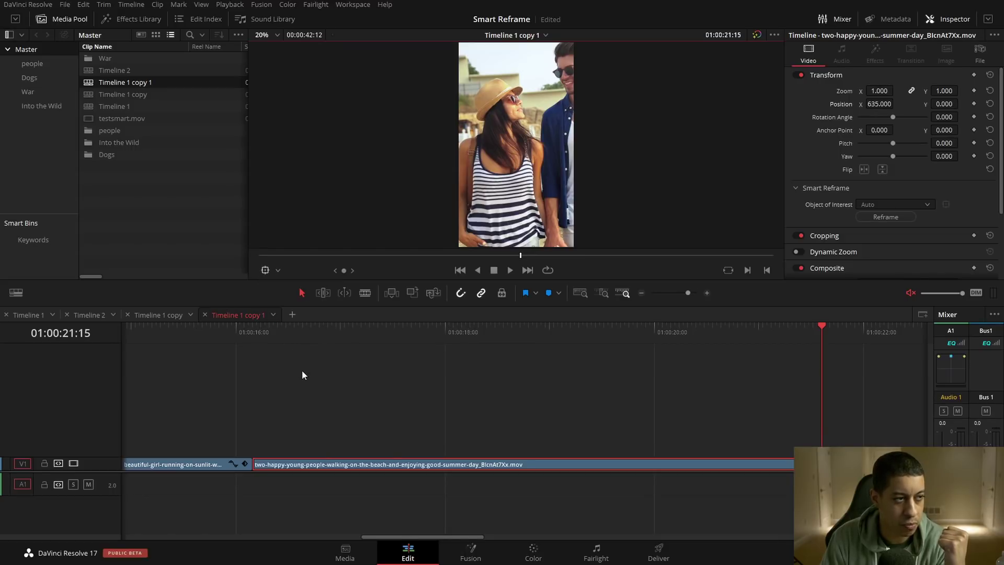
click(902, 209)
click(896, 227)
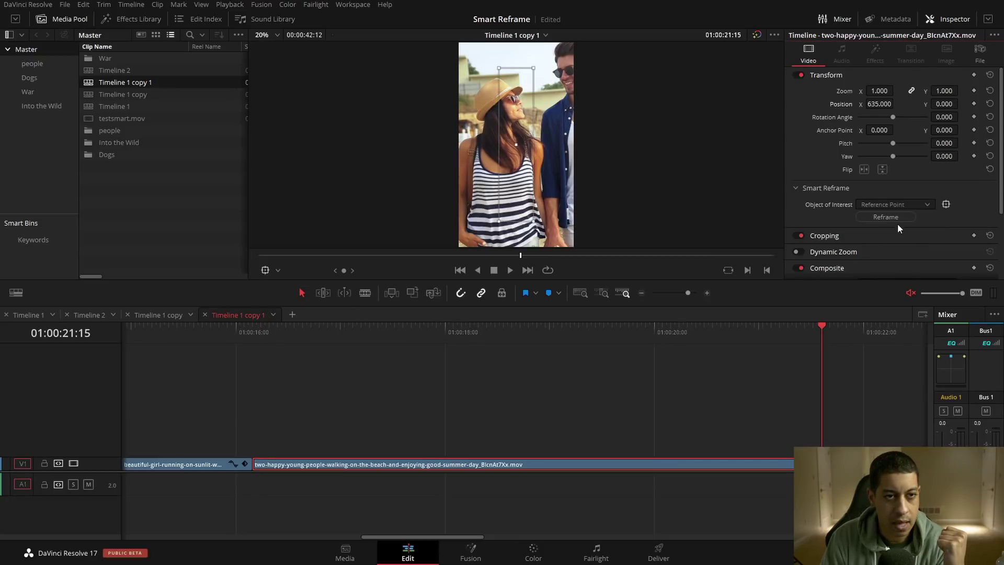
- Enlarge and position the reference box around the woman in the hat and reframe the clip
drag(499, 69, 473, 83)
drag(526, 137, 514, 134)
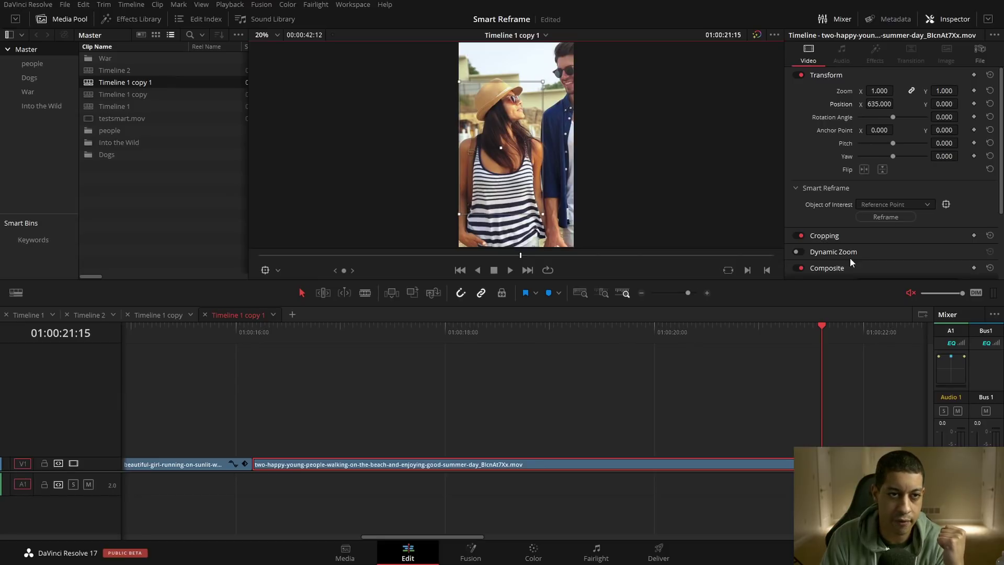
click(890, 219)
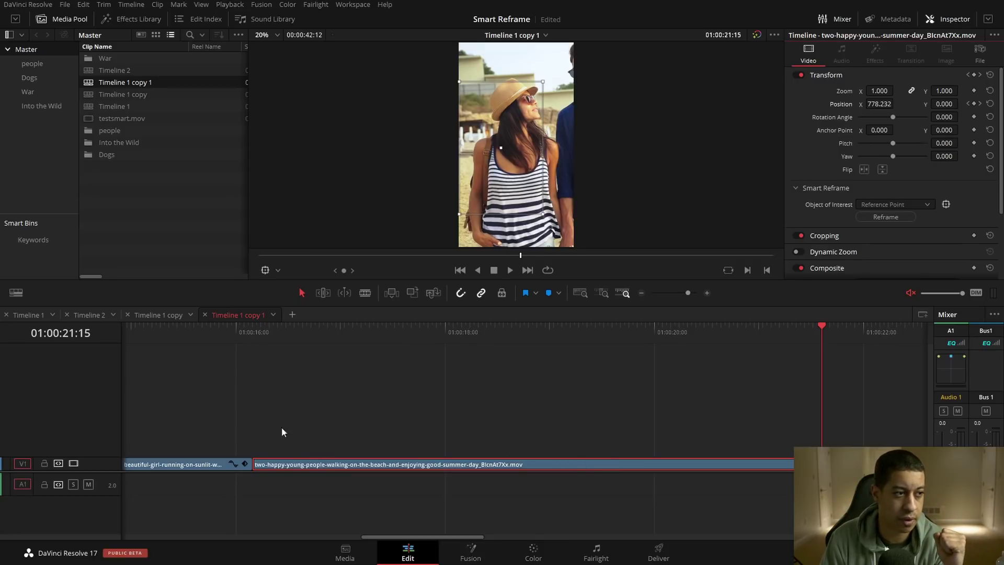
- Play back the reframed walking couple clip and the following map and ice-skating clips to check their framing
click(253, 333)
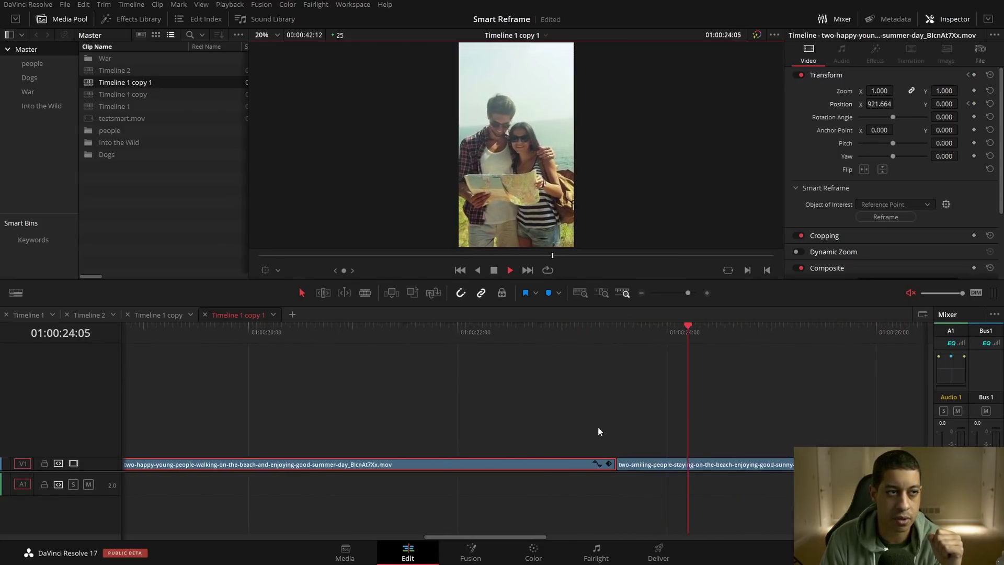
click(641, 293)
click(641, 293)
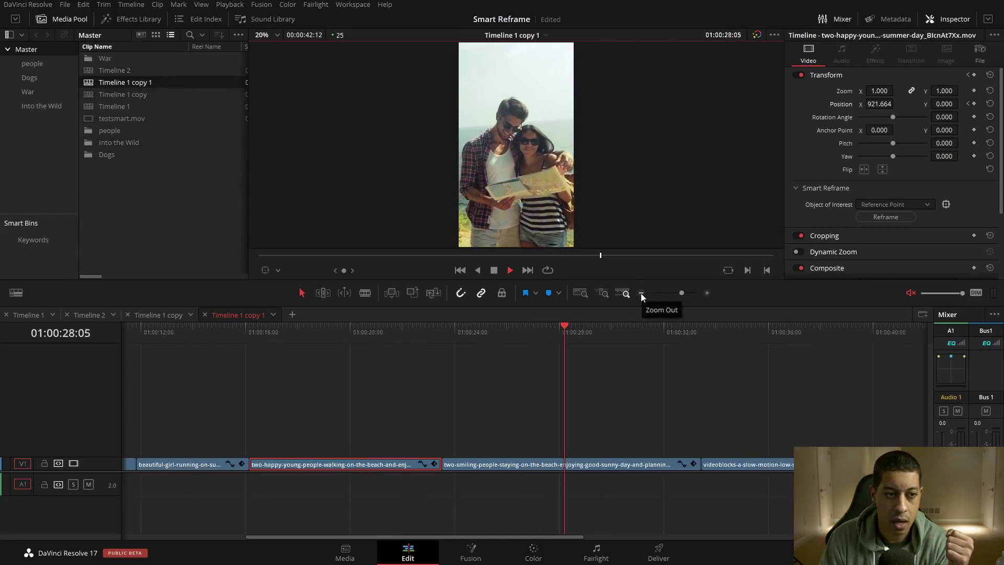
click(698, 333)
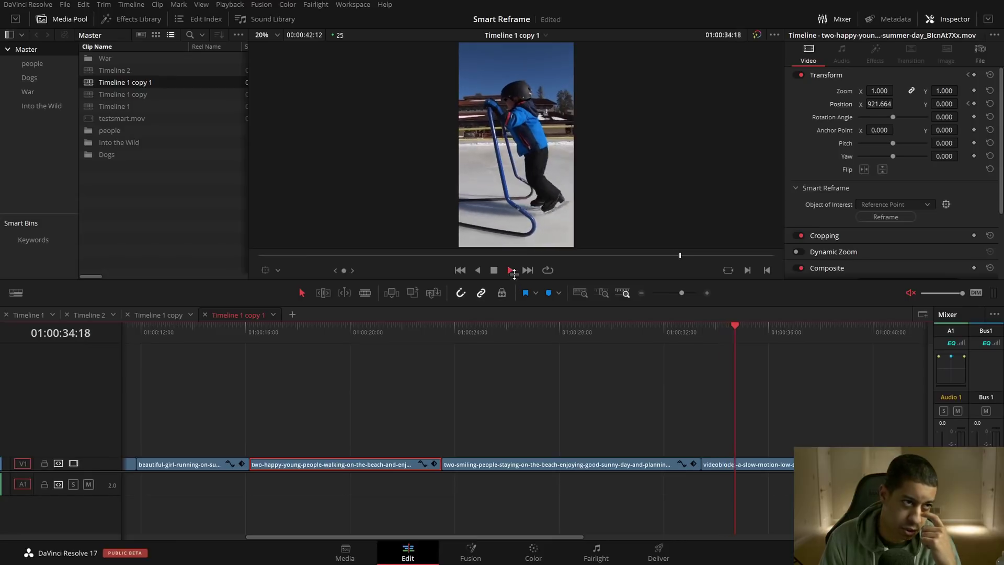
click(701, 332)
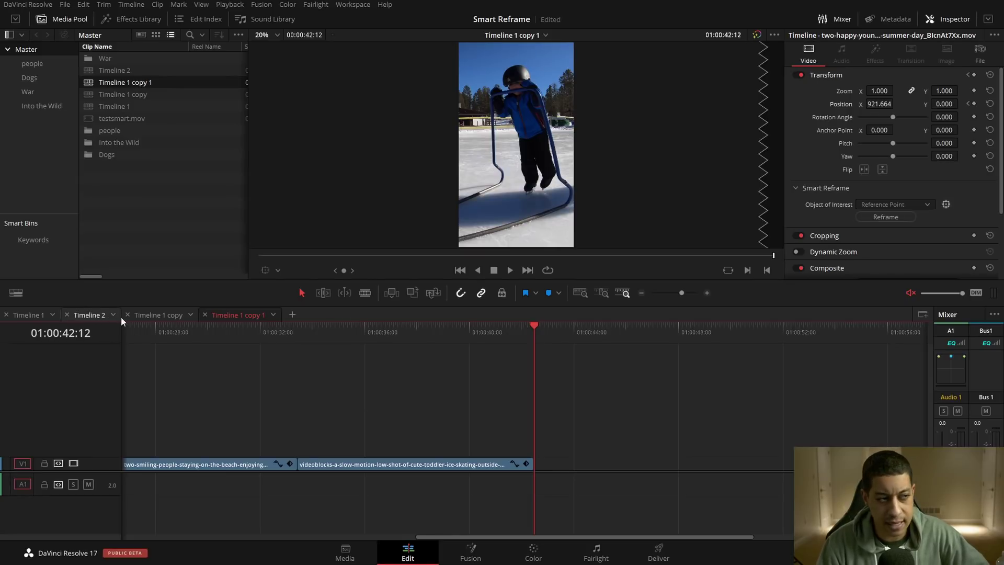
- Open Timeline 1 copy and move the playhead to the start of the green fighter jet clip
click(173, 316)
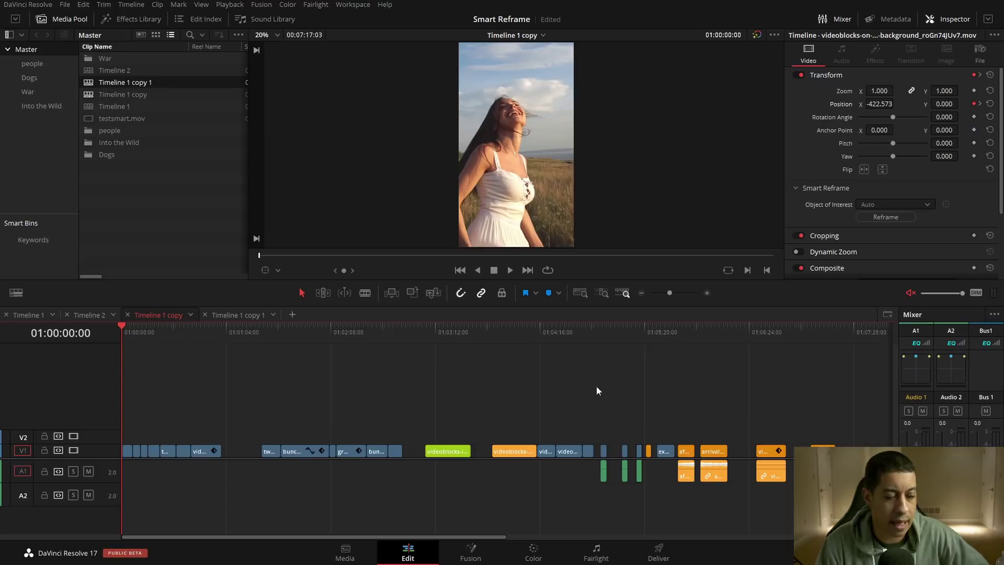
click(438, 335)
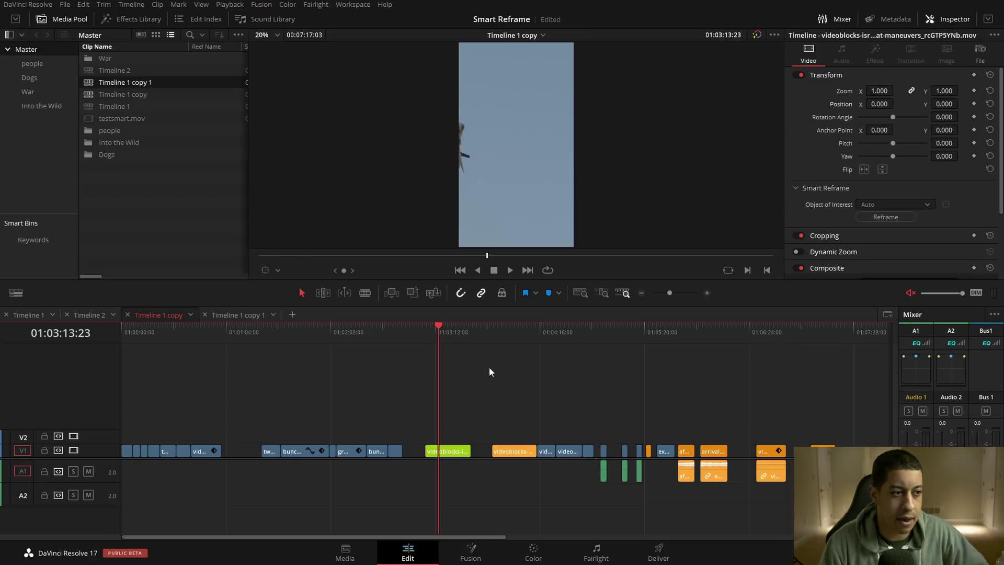
mouse_move(316, 331)
mouse_down()
mouse_move(293, 328)
mouse_move(305, 330)
mouse_up()
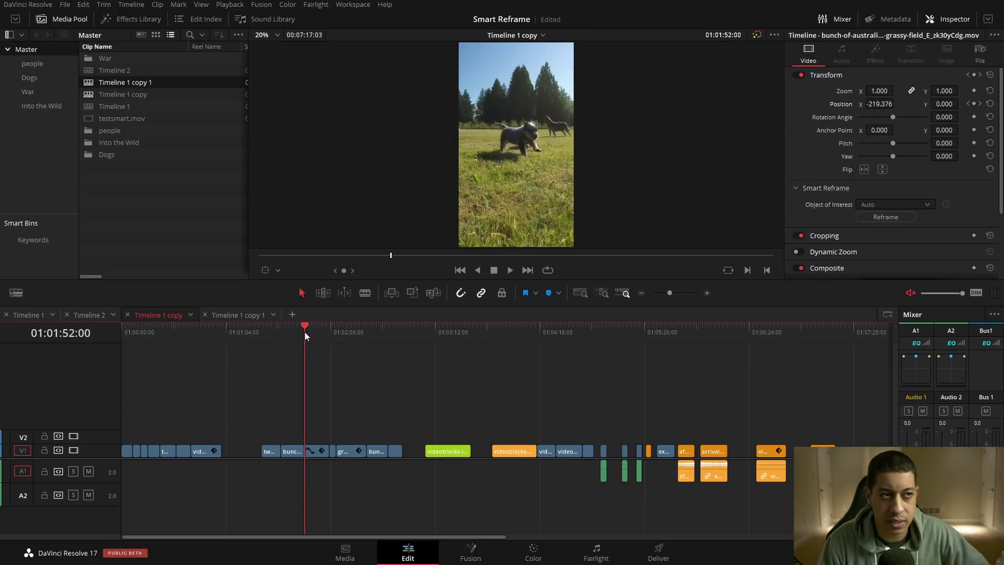
click(430, 330)
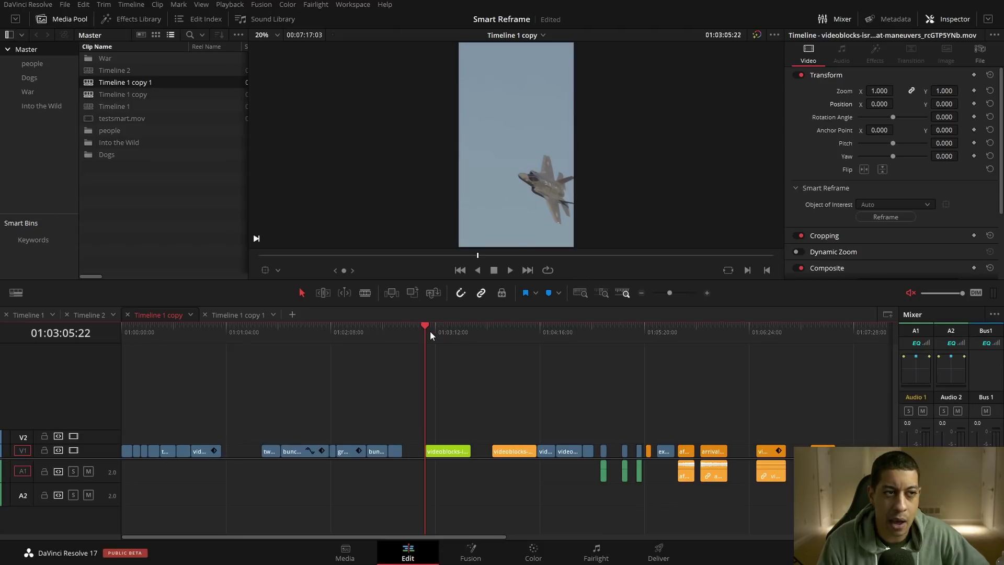
drag(450, 330, 432, 336)
- Preview the fighter jet clip, reframe it with the object of interest on Auto, and return to its start
click(448, 451)
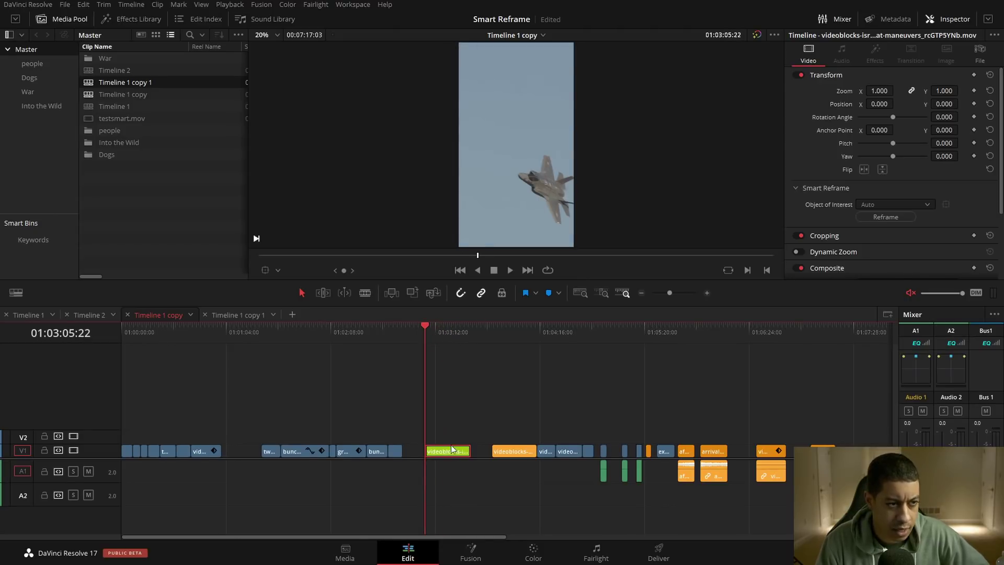
click(508, 271)
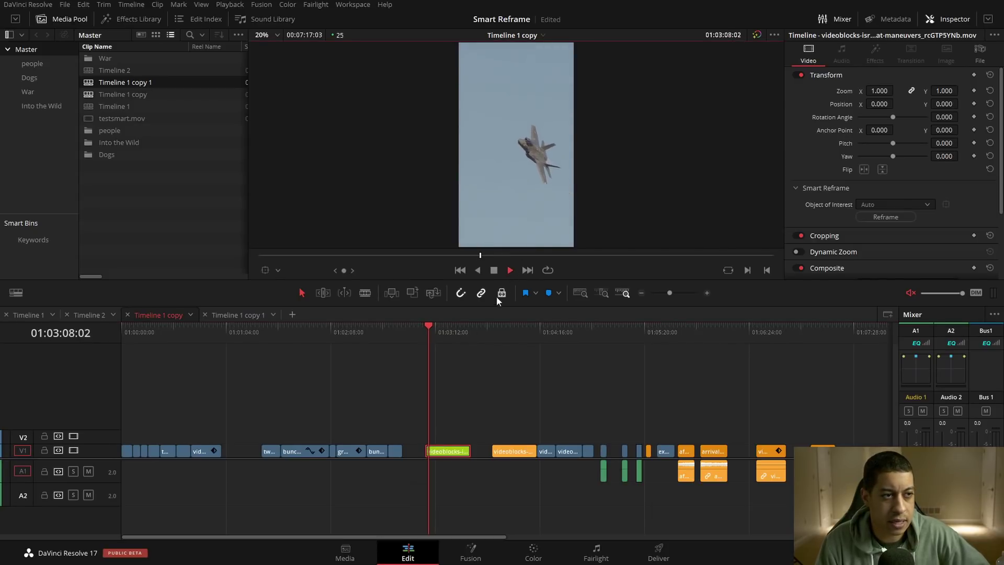
mouse_move(431, 328)
mouse_down()
mouse_move(454, 331)
mouse_move(444, 340)
mouse_up()
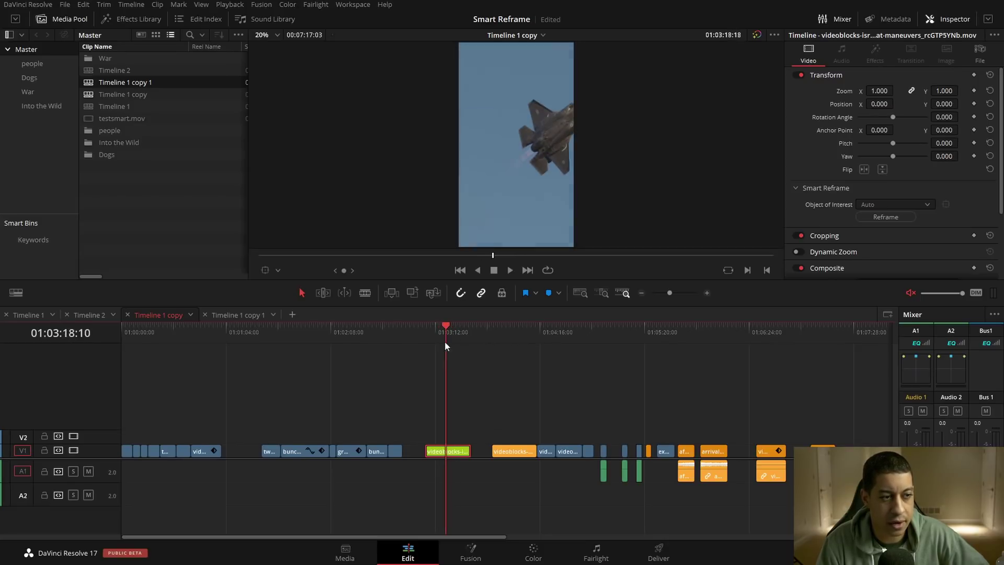
click(889, 216)
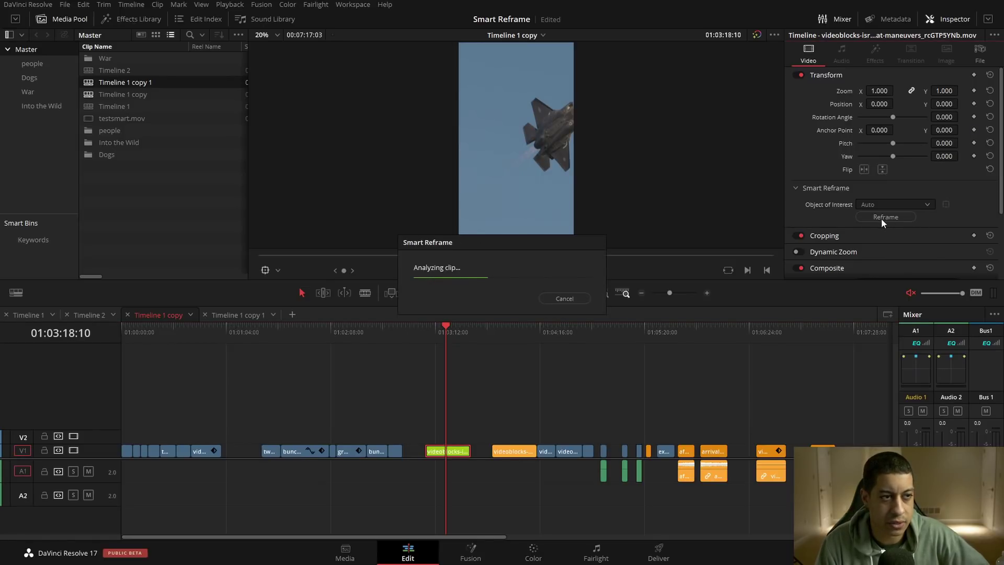
click(425, 339)
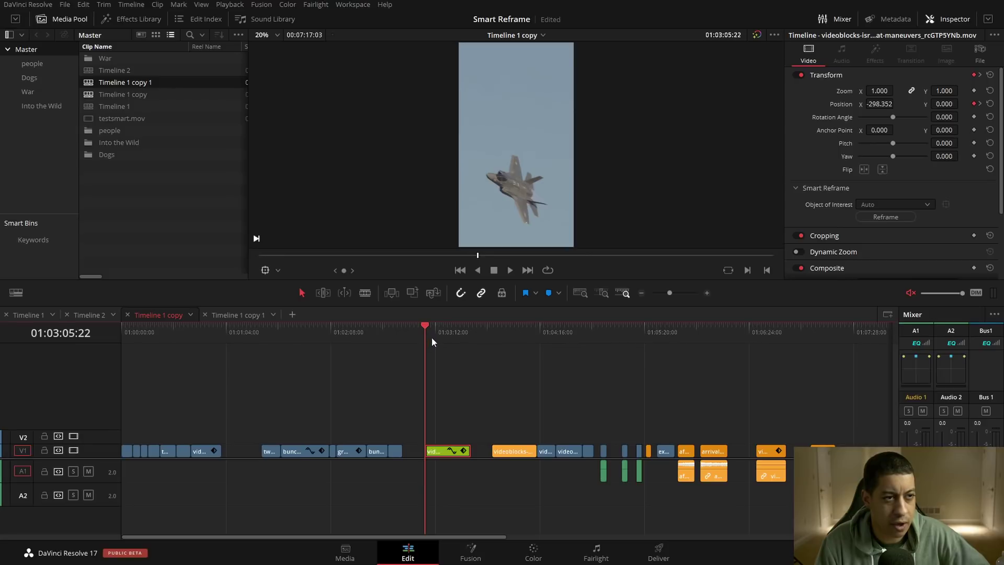
- Play back the reframed fighter jet, bomb-suit and military helicopter clips to check how well their subjects stay in frame
click(510, 270)
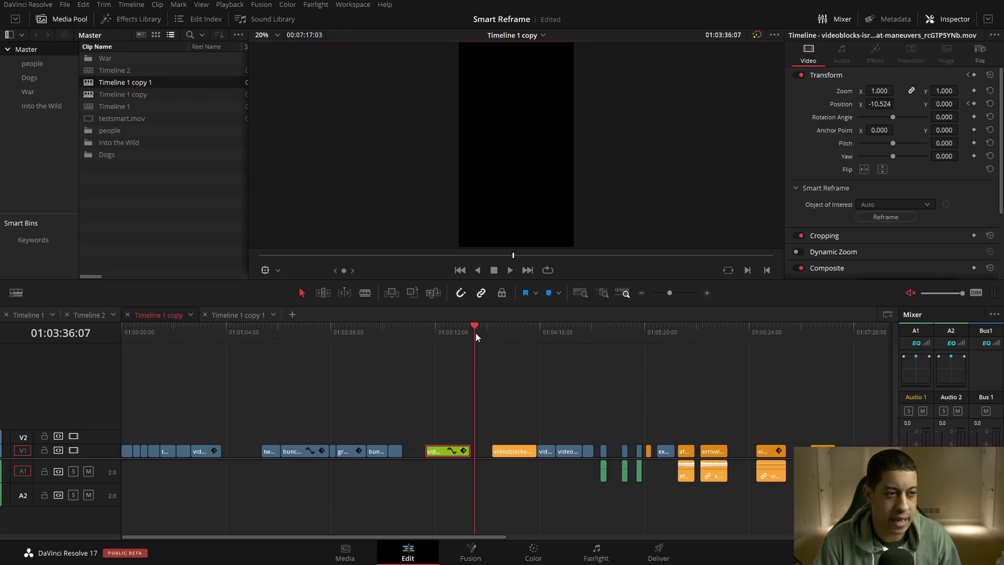
mouse_move(476, 332)
mouse_down()
mouse_move(435, 331)
mouse_move(459, 336)
mouse_up()
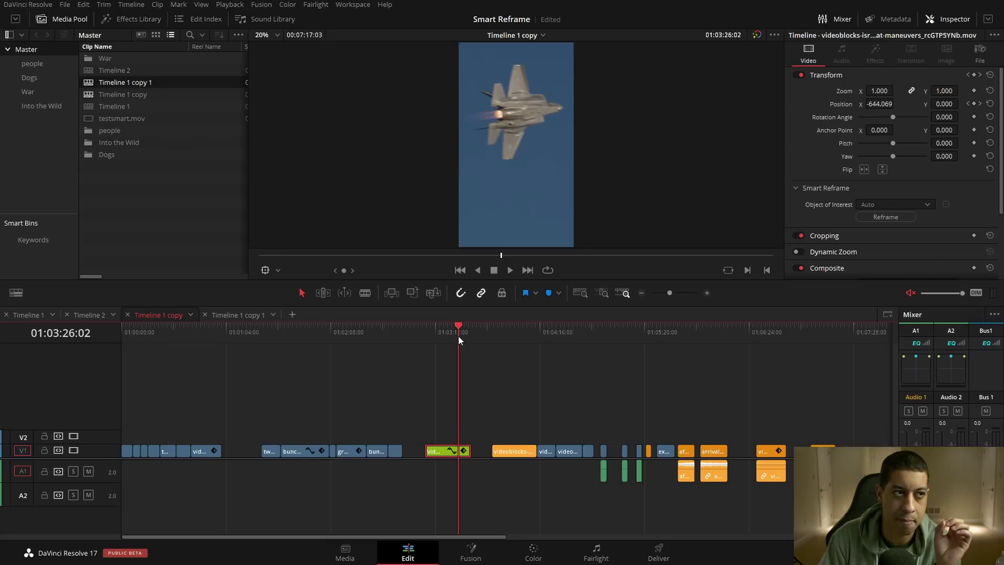
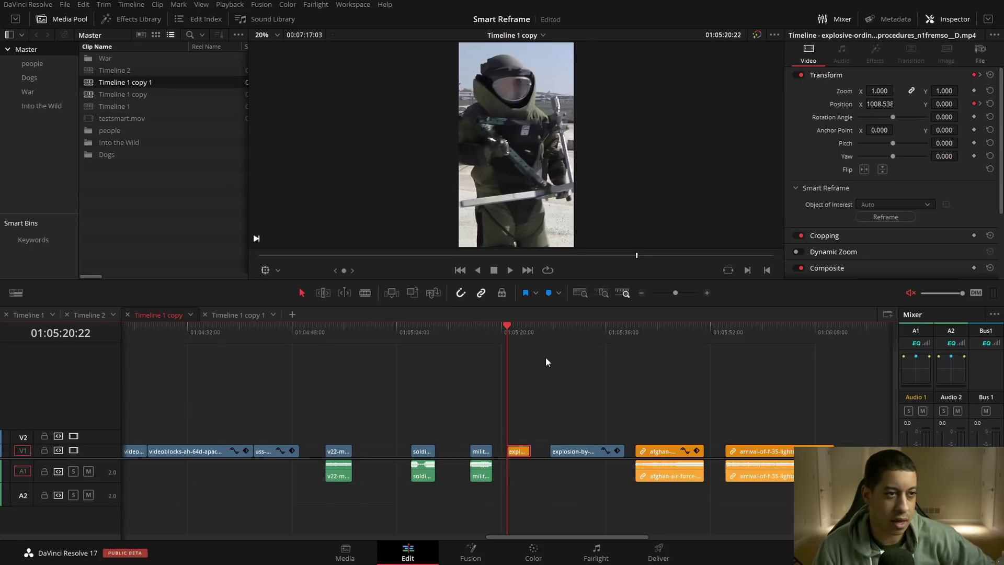
click(510, 270)
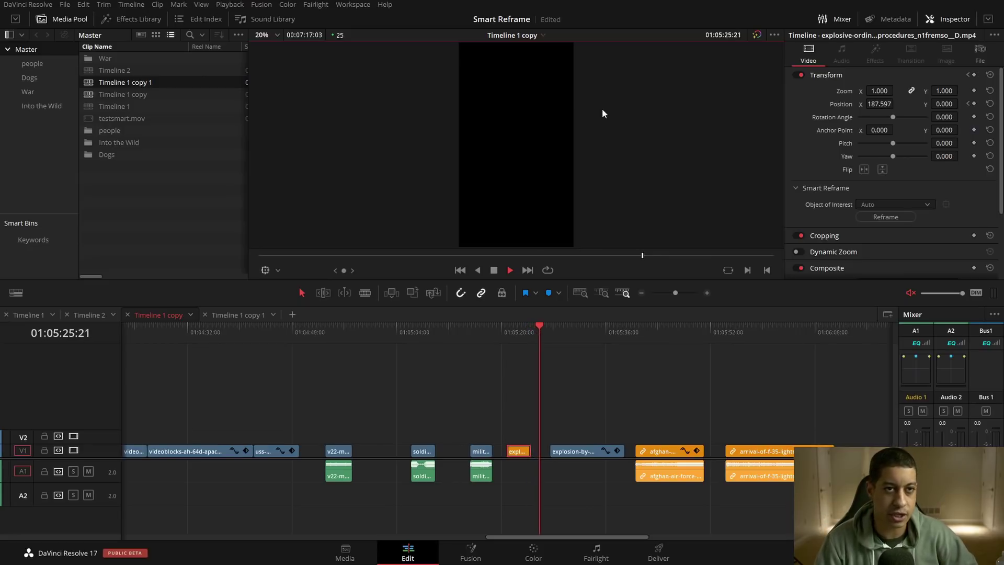
click(629, 328)
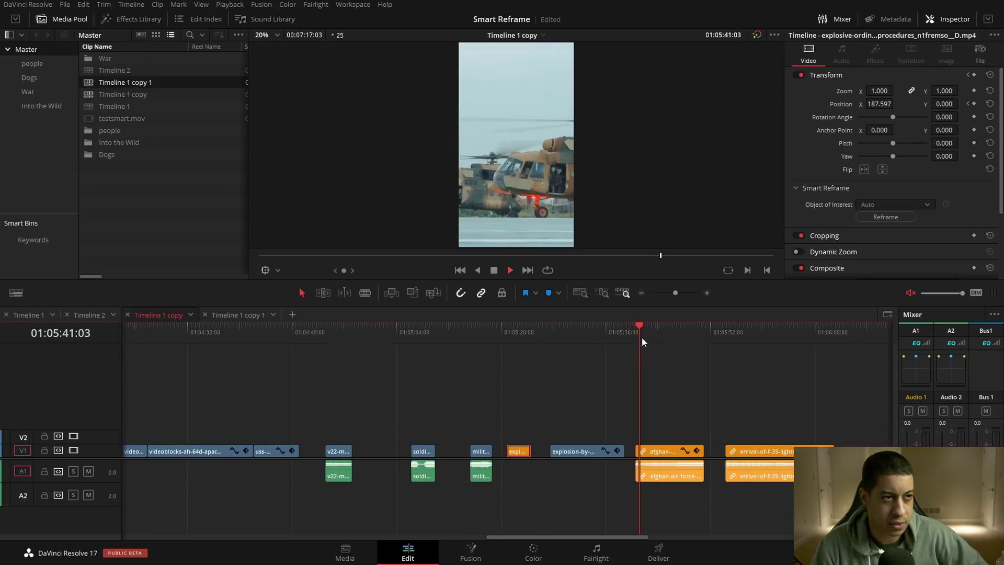
click(494, 271)
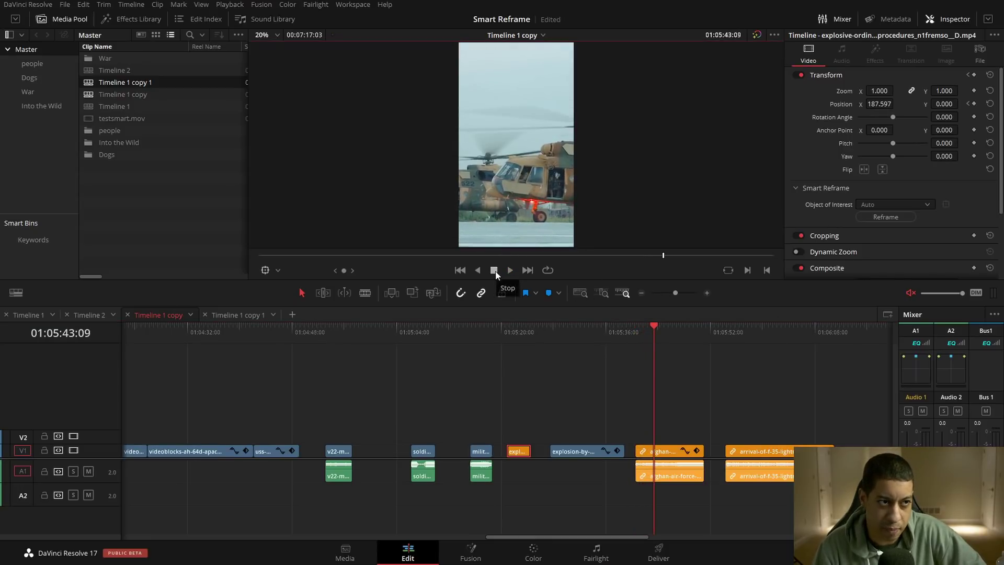
click(510, 270)
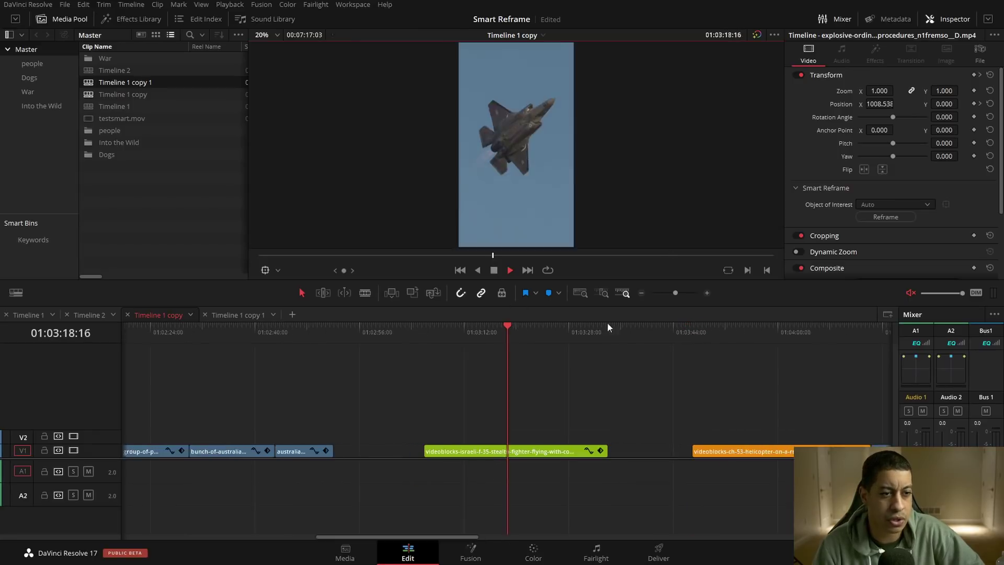
- Stop playback and move the playhead to the start of the military helicopter clip at 01:05:40:14
key(space)
click(641, 293)
click(641, 293)
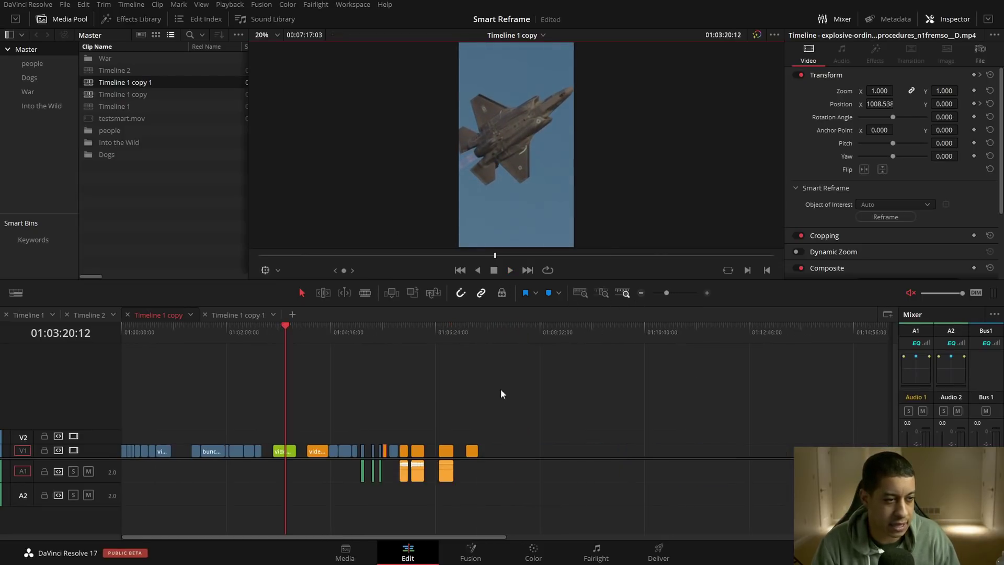
click(411, 331)
click(401, 331)
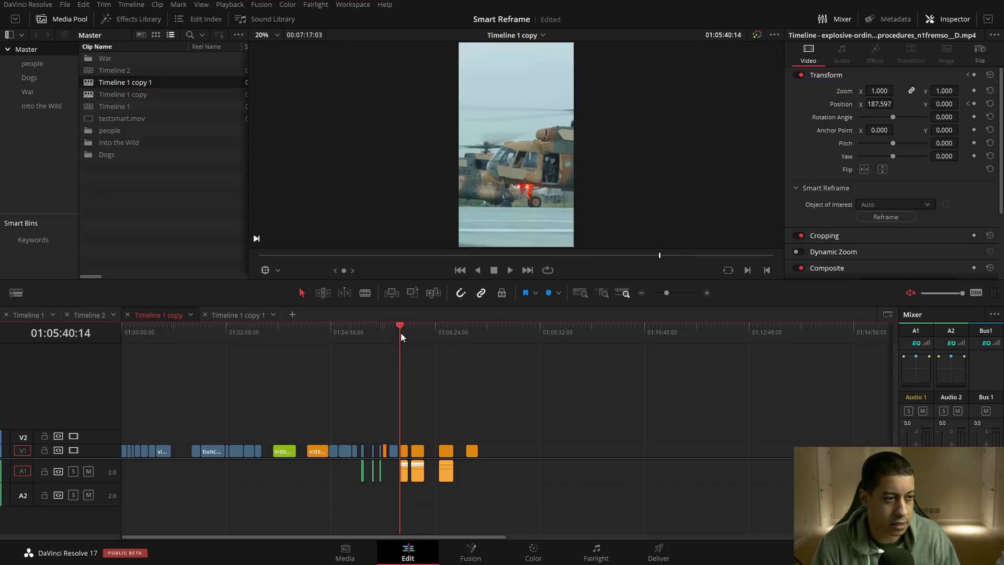
click(707, 293)
click(706, 293)
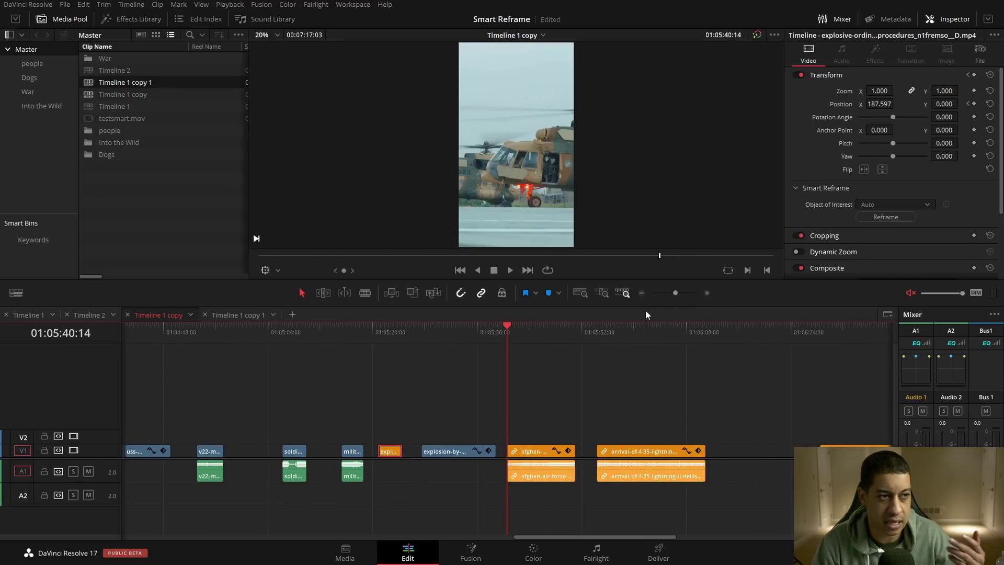
- Reset the position of the bomb-suit and military helicopter clips, and set the helicopter clip's X position to 408
click(990, 104)
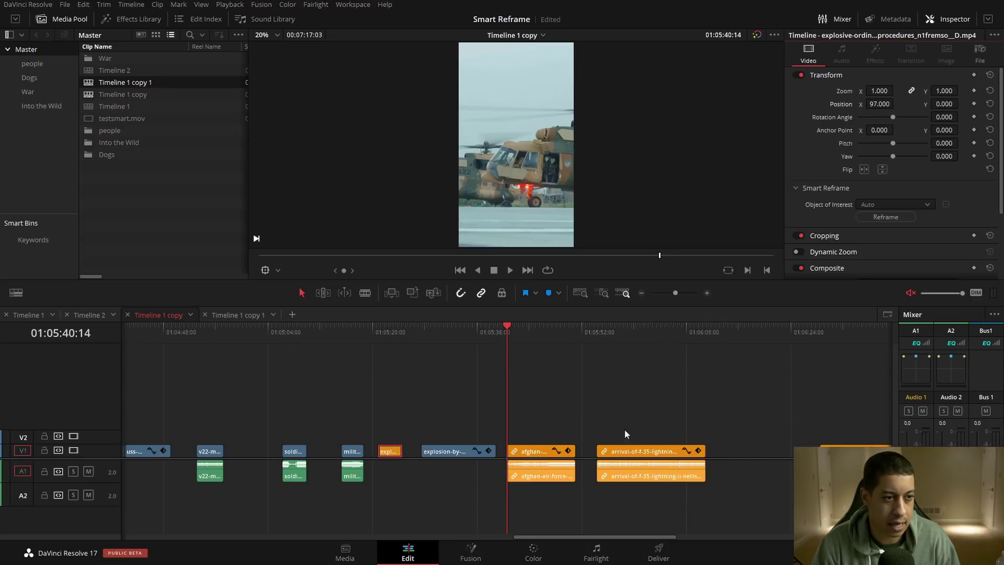
click(527, 453)
click(990, 104)
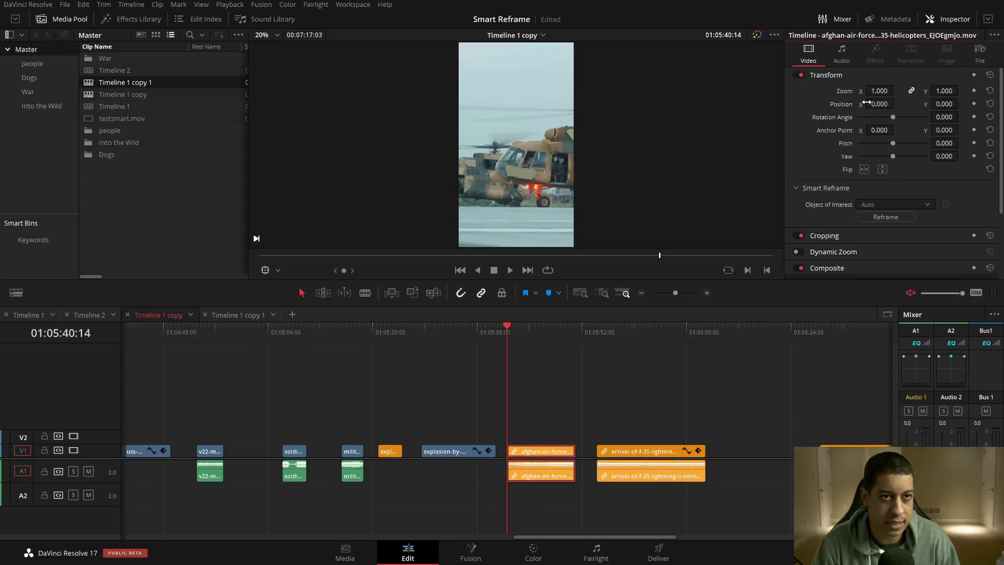
drag(872, 104, 920, 103)
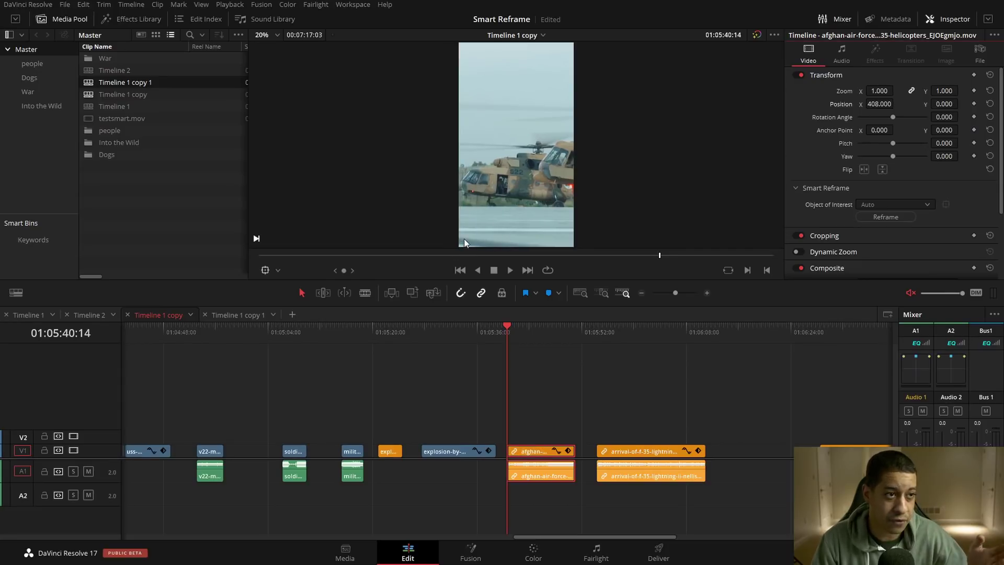
- Set the helicopter clip's object of interest to Reference Point and show its reference box with the viewer zoomed to fit
click(278, 270)
click(301, 367)
click(894, 205)
click(884, 230)
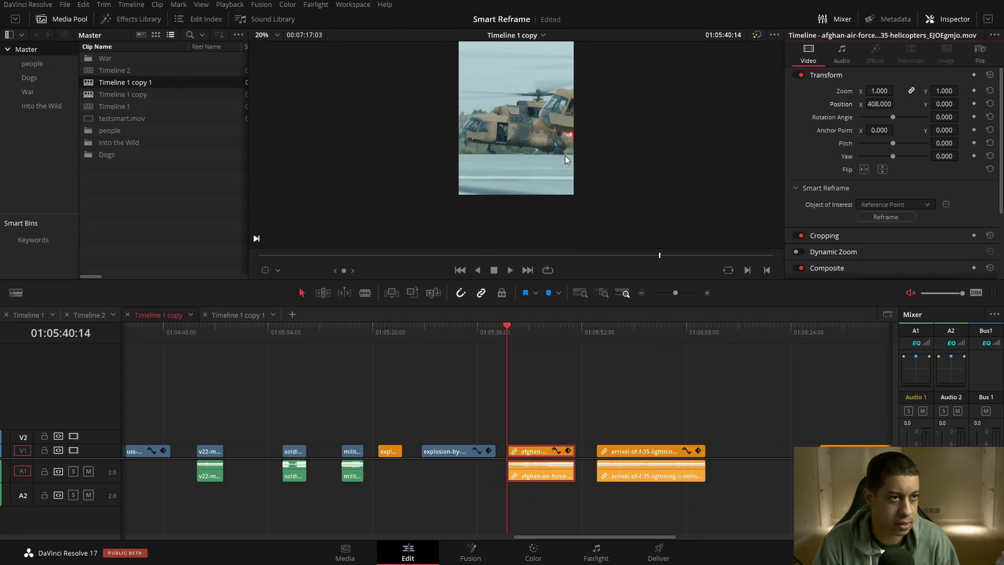
scroll(565, 155, down, 4)
scroll(539, 167, up, 3)
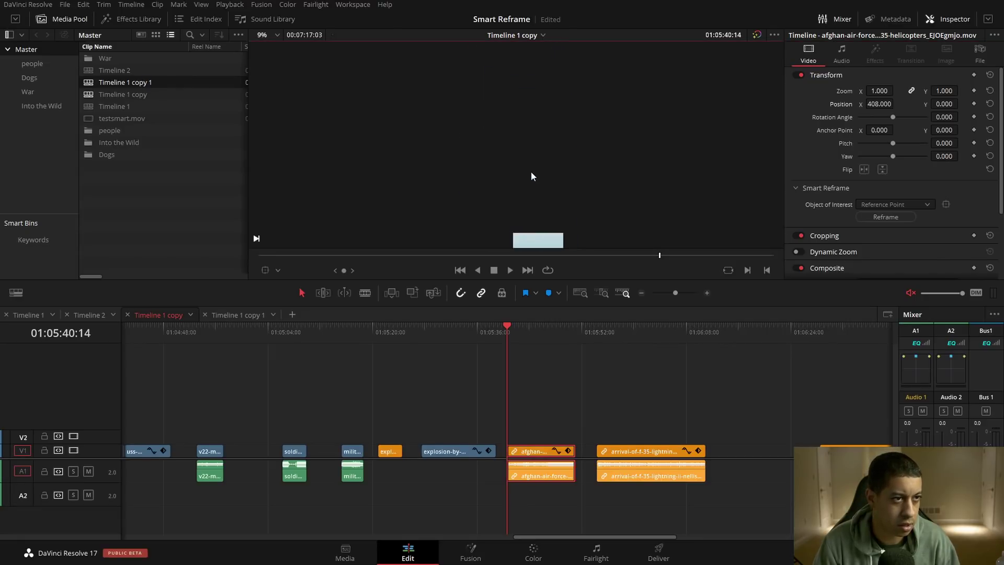
click(271, 34)
click(270, 48)
click(265, 269)
- Shrink the reference box, position it over the front of the helicopter and reframe the clip
drag(529, 146, 503, 195)
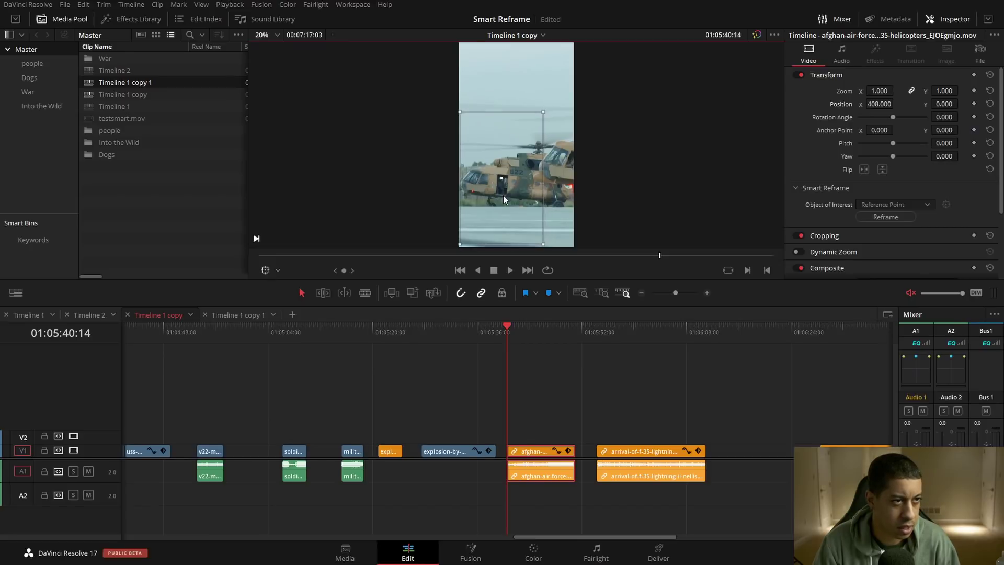
drag(543, 114, 531, 150)
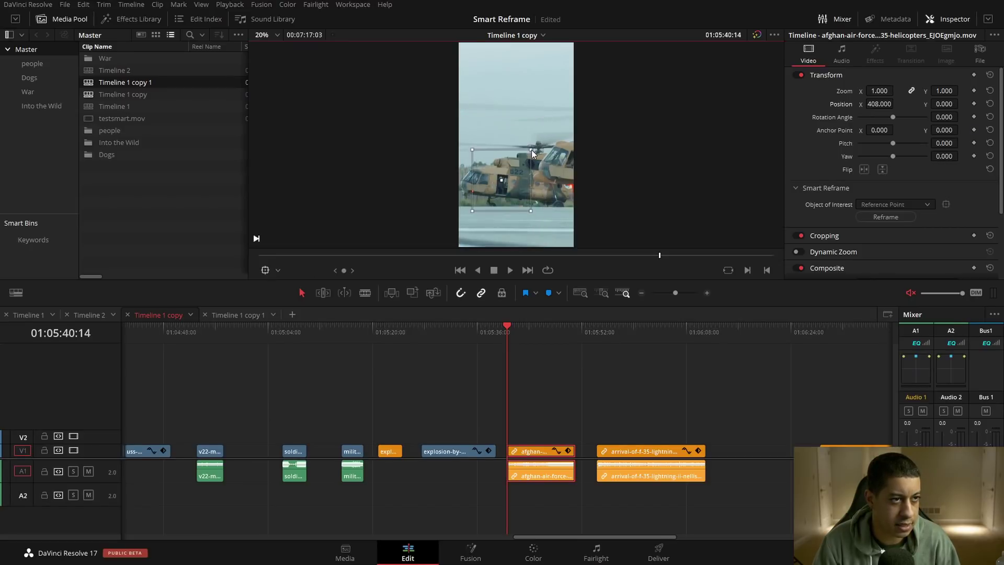
drag(512, 184, 501, 186)
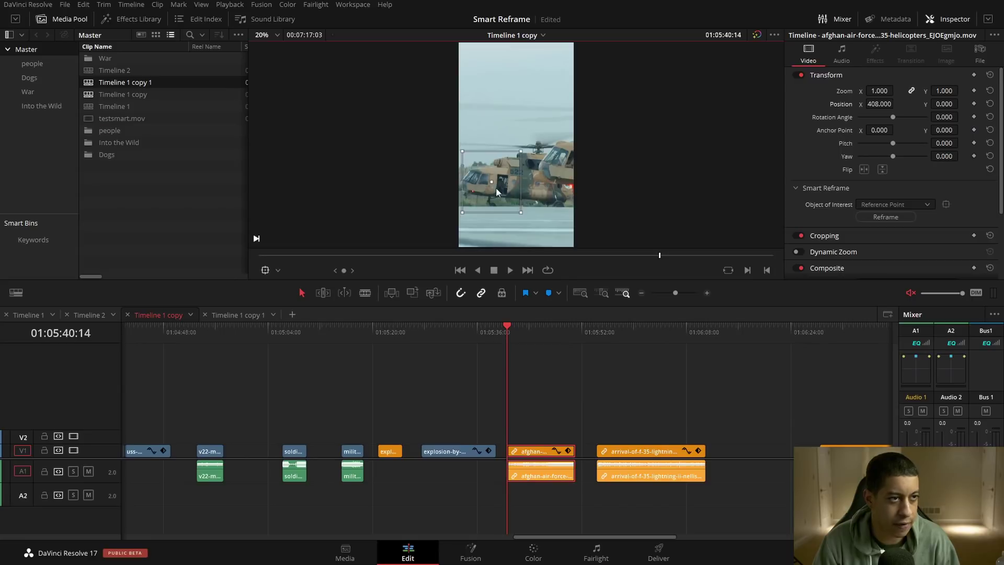
click(900, 219)
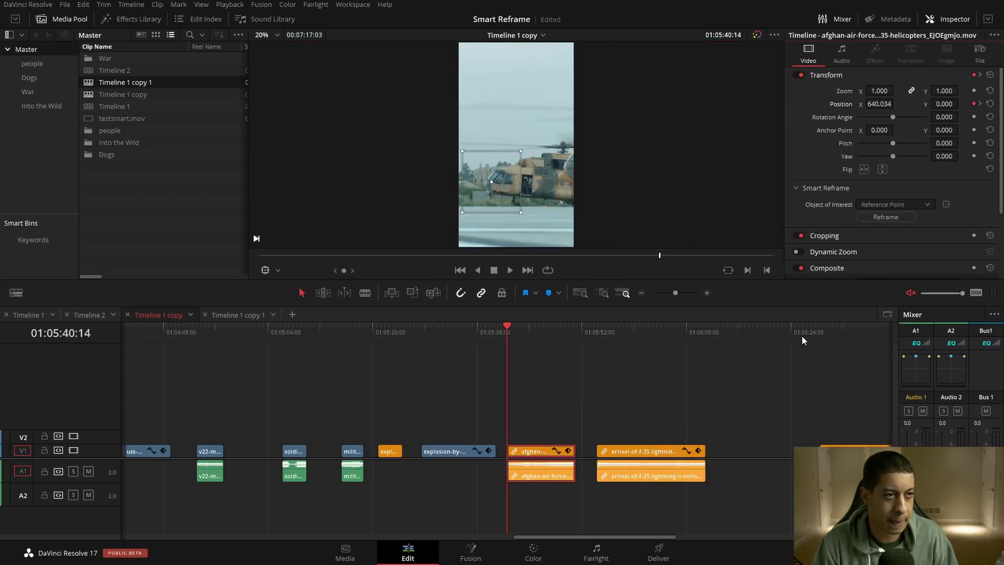
- Play back the reframed helicopter clip and the following F-35 arrival clip to check their framing
key(space)
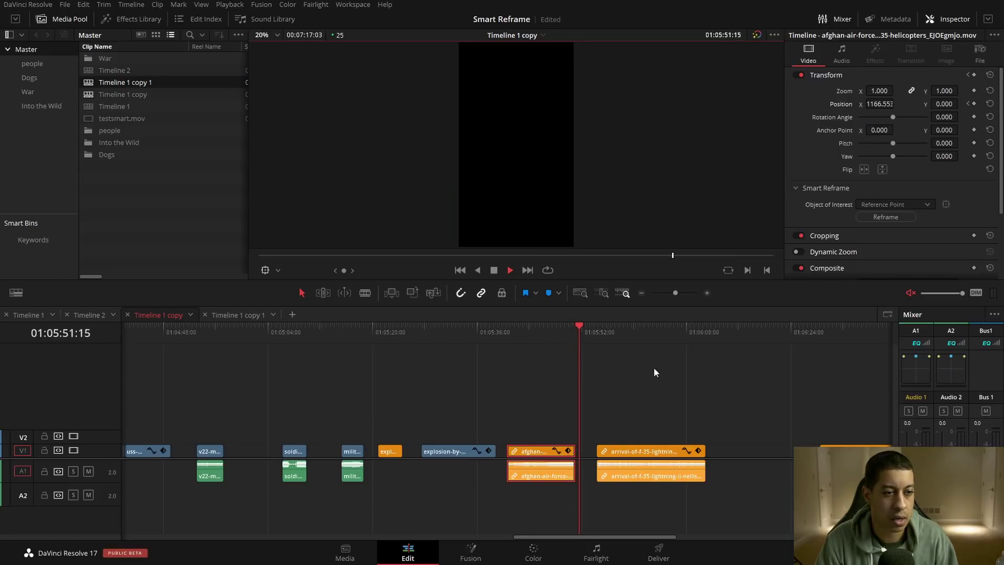
click(593, 331)
key(space)
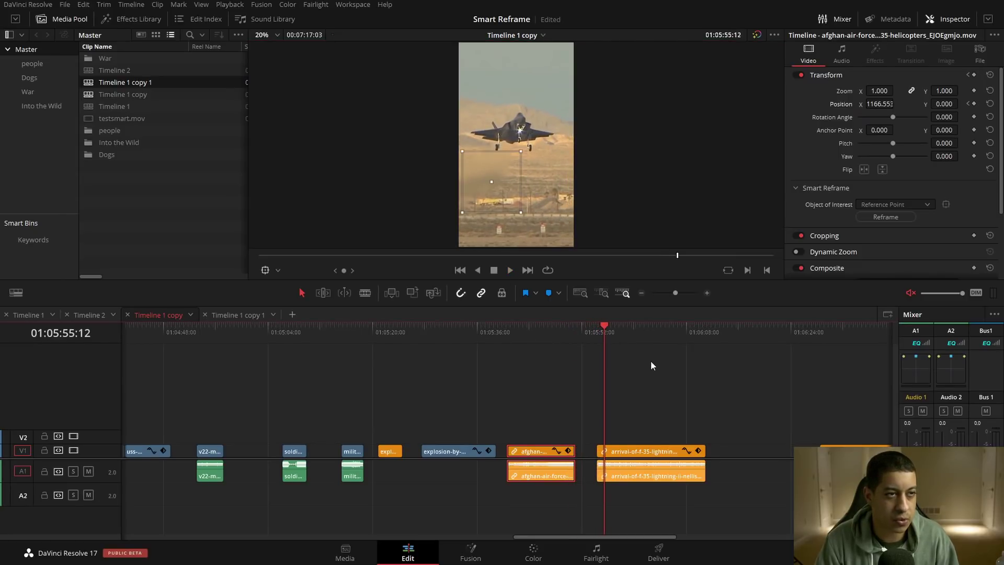
key(space)
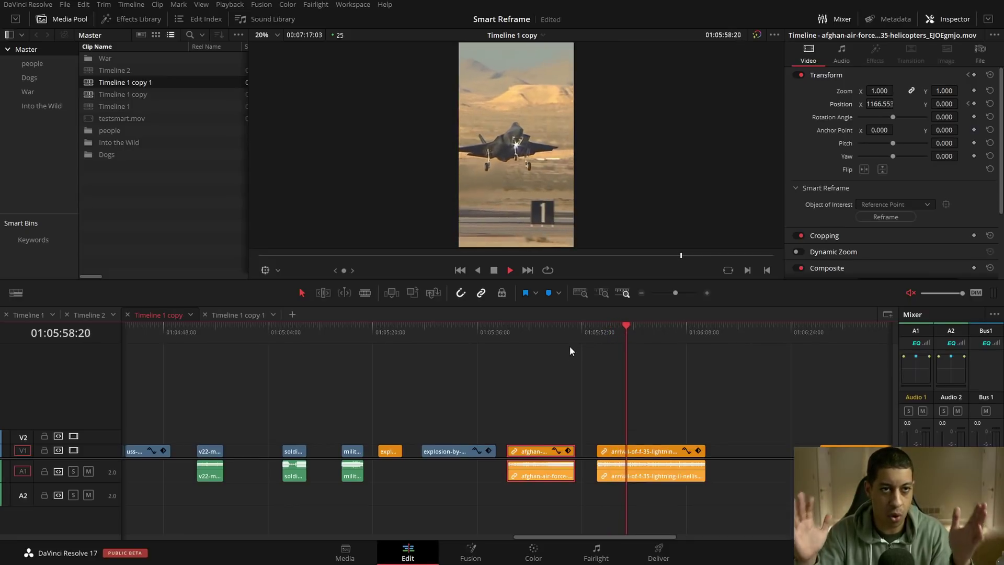
click(675, 468)
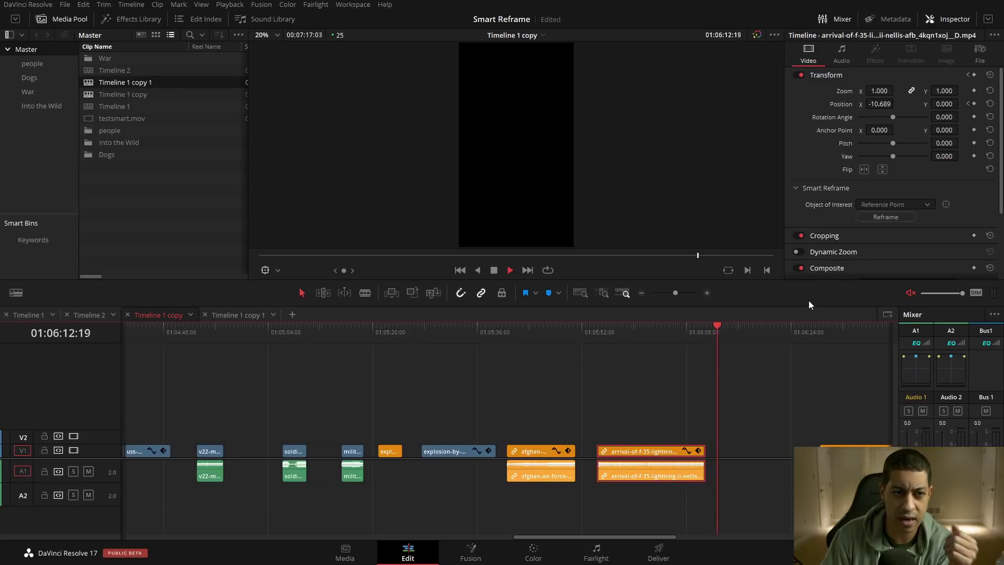
key(space)
- Move the aerial river rafting clip closer to the F-35 arrival clip and reframe it with the object of interest on Auto
drag(844, 453, 749, 459)
key(space)
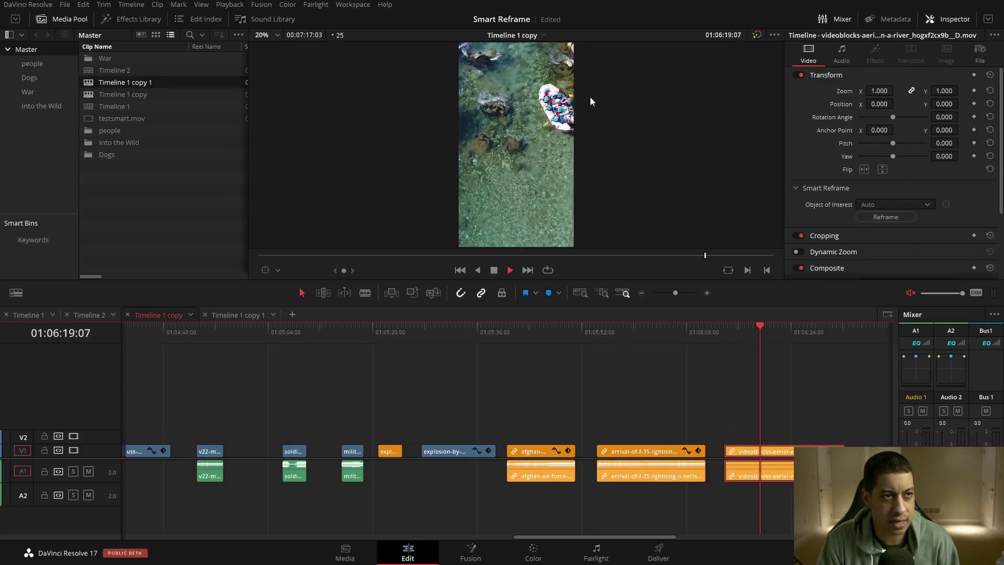
key(space)
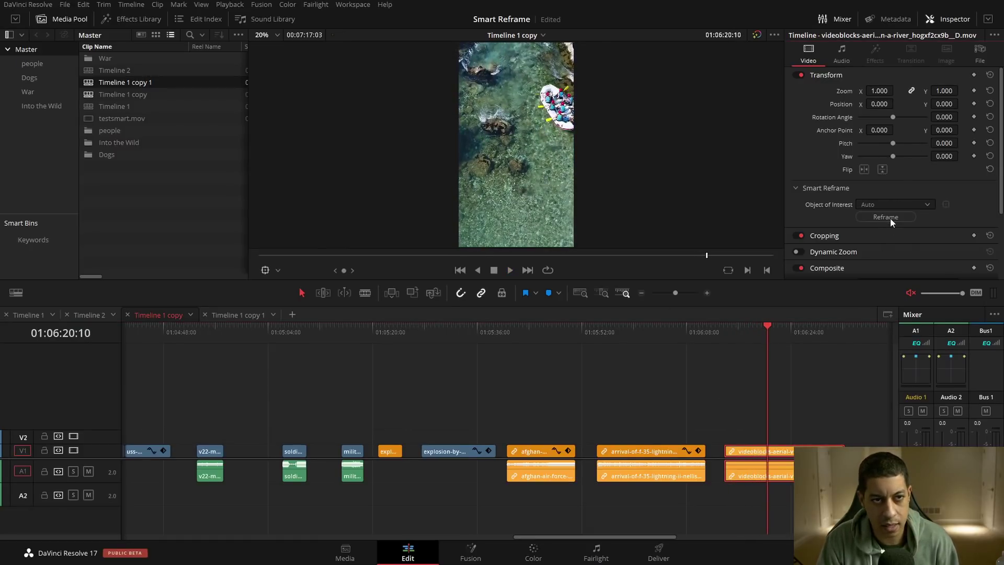
click(890, 217)
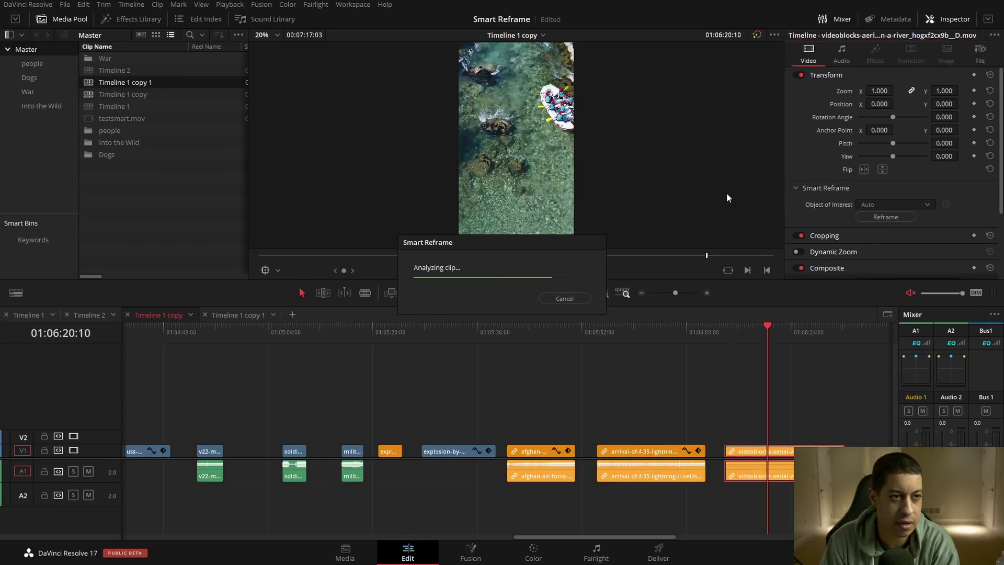
- Play back the reframed rafting clip from before its start to check that the raft stays in frame
click(710, 328)
drag(709, 329, 719, 326)
click(510, 270)
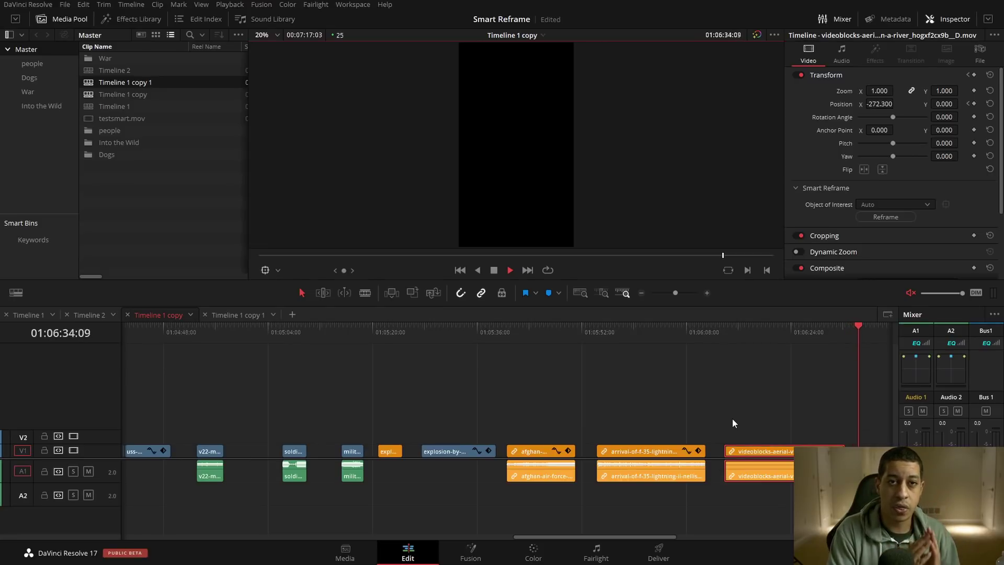
click(496, 271)
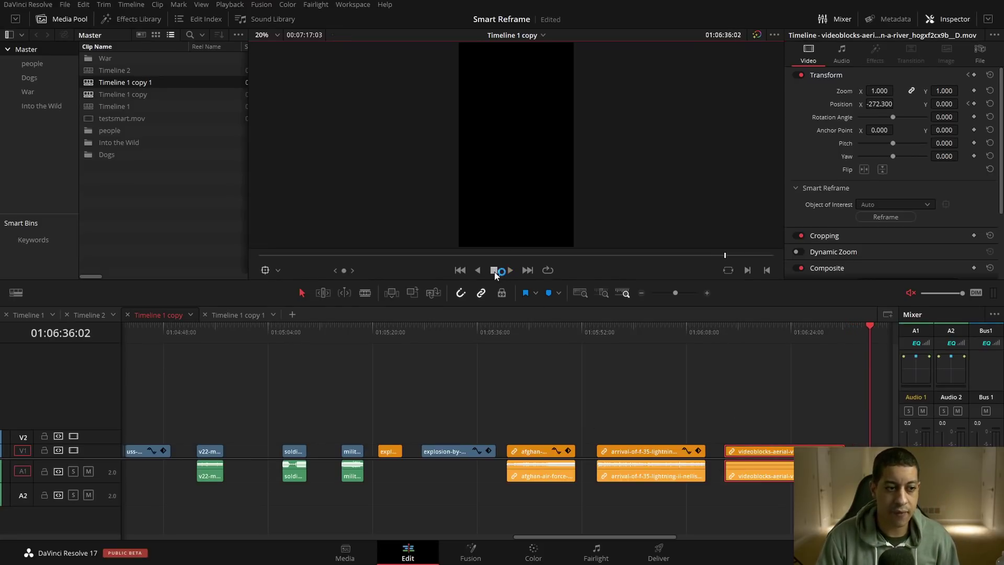